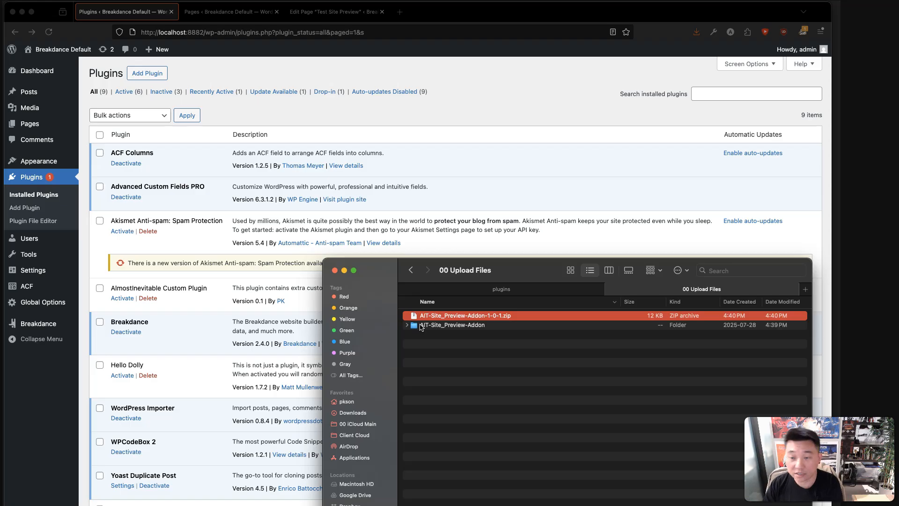
Step: Switch to Finder and examine the elements folder inside AIT-Breakdance-custom-elements
drag(511, 277, 897, 505)
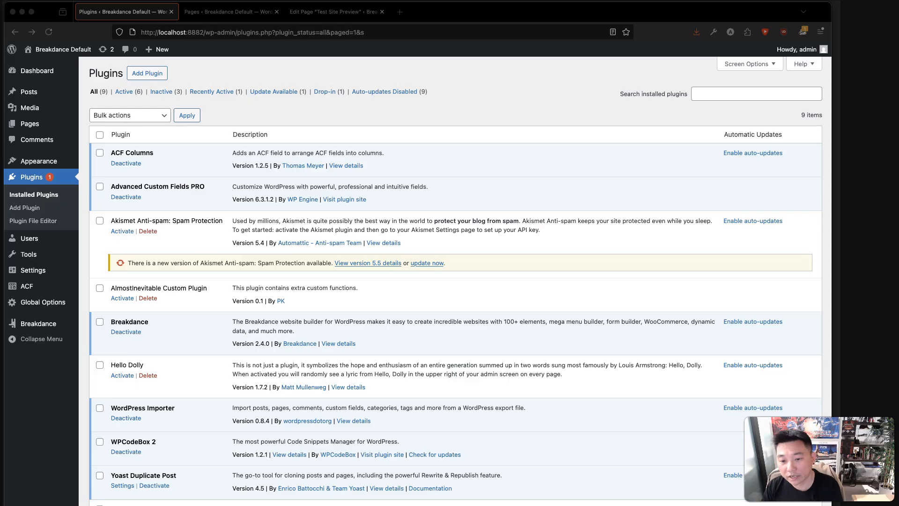
drag(410, 504, 404, 303)
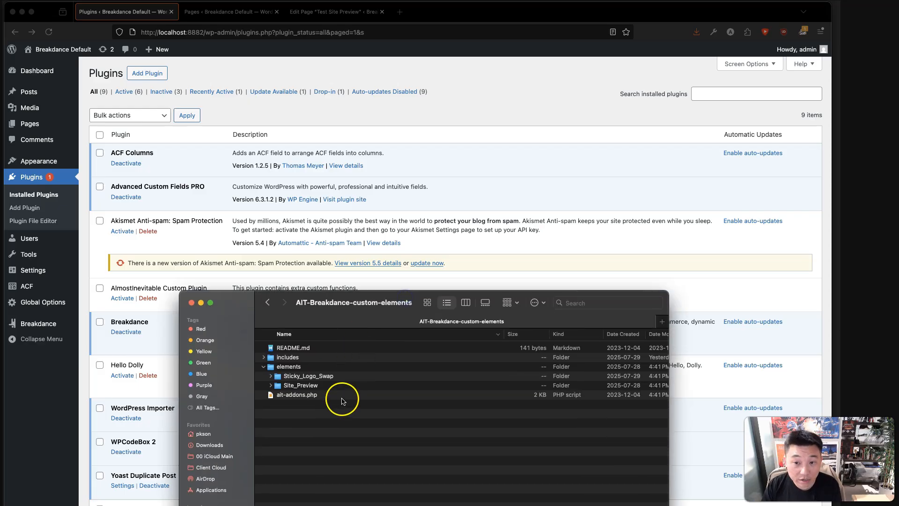
click(308, 382)
click(307, 458)
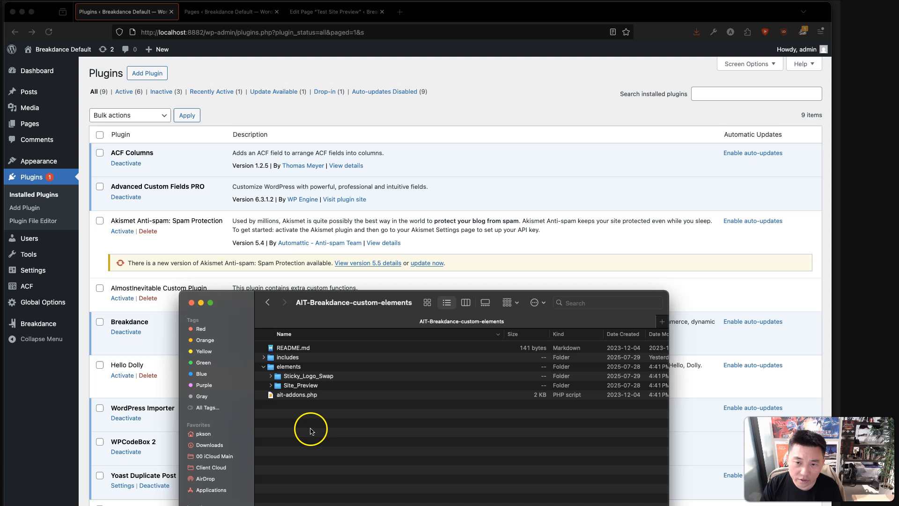
click(297, 370)
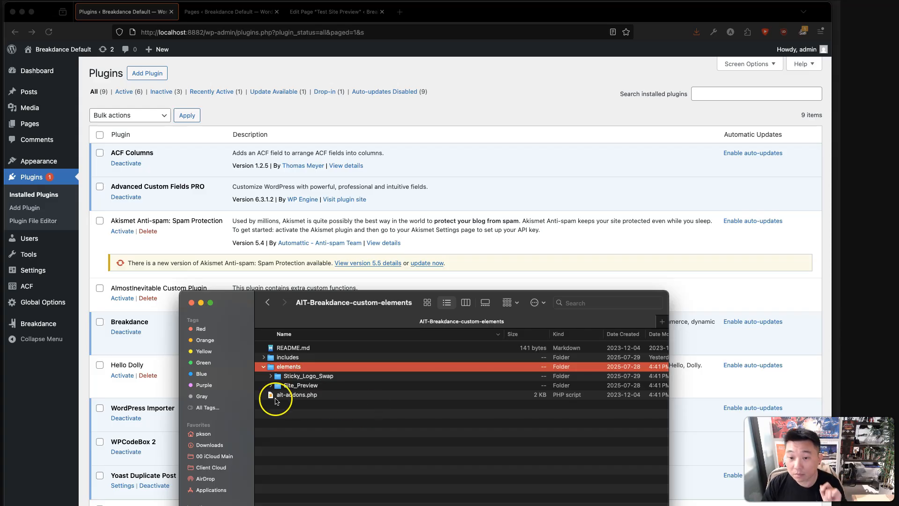
Step: Bring up the 00 Upload Files folder and examine the AIT-Site_Preview-Addon folder down to its Site_Preview element files
key(super+Tab)
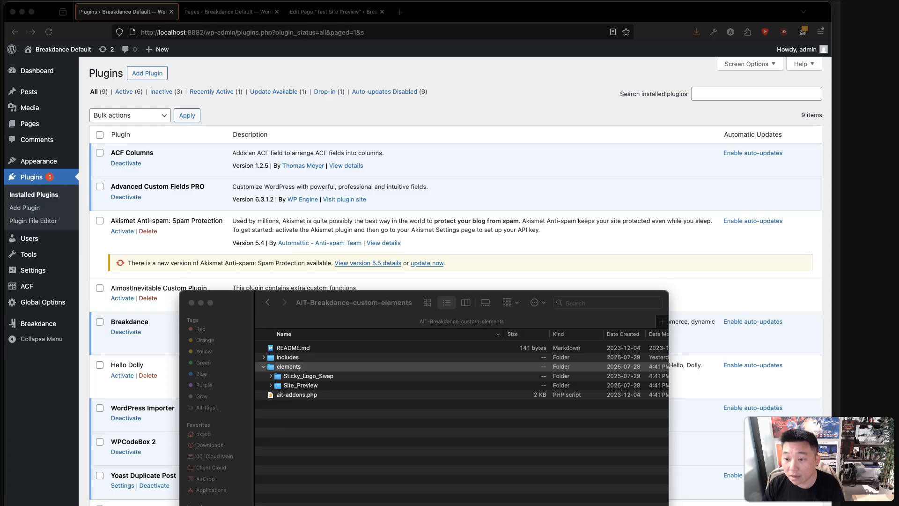
drag(675, 505, 593, 183)
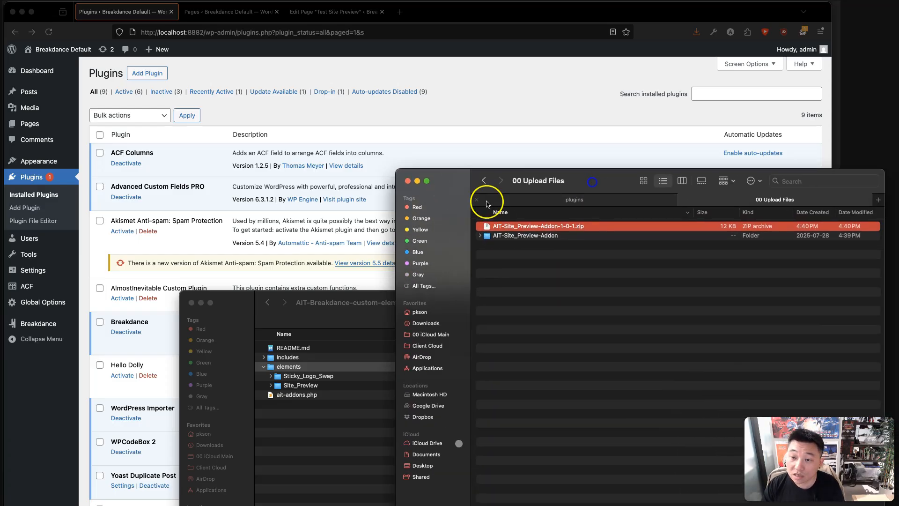
click(479, 237)
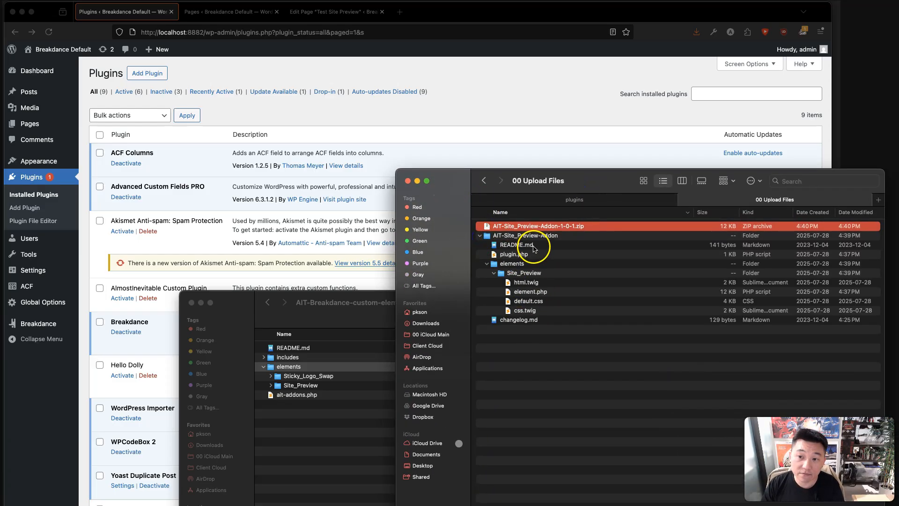
click(519, 265)
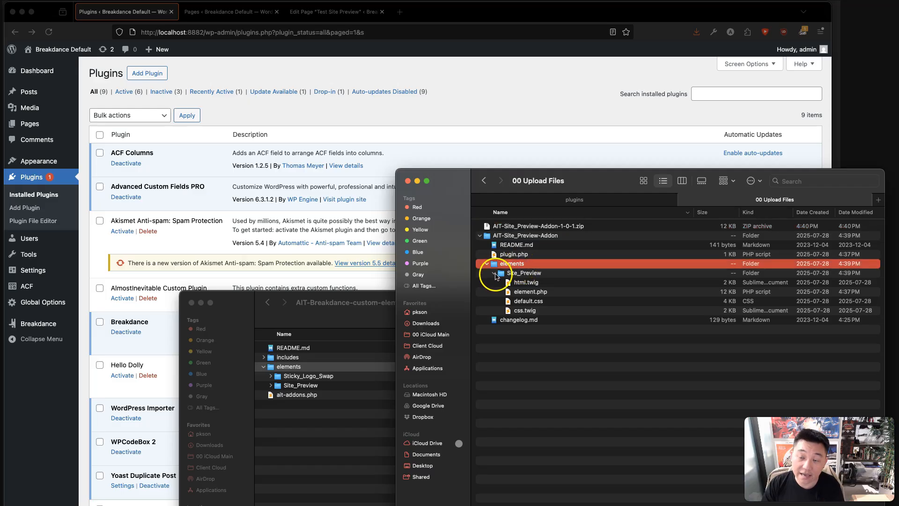
click(512, 275)
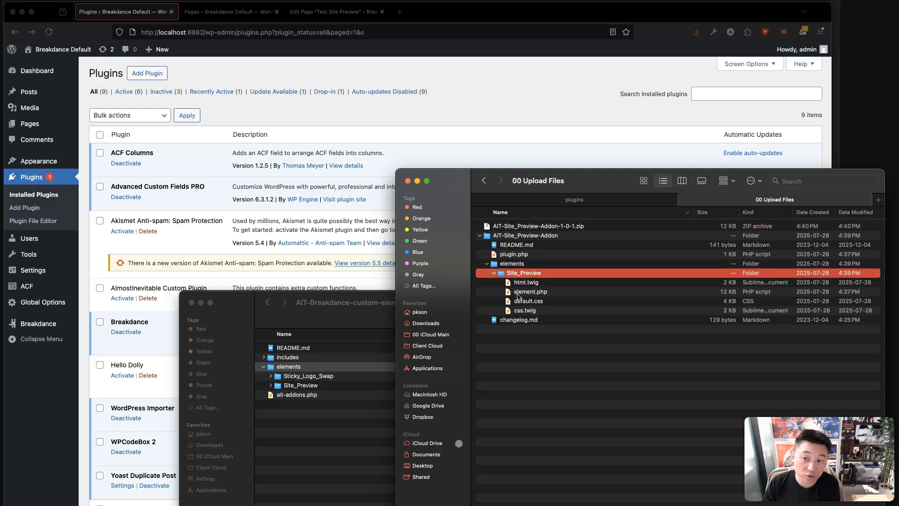
click(495, 272)
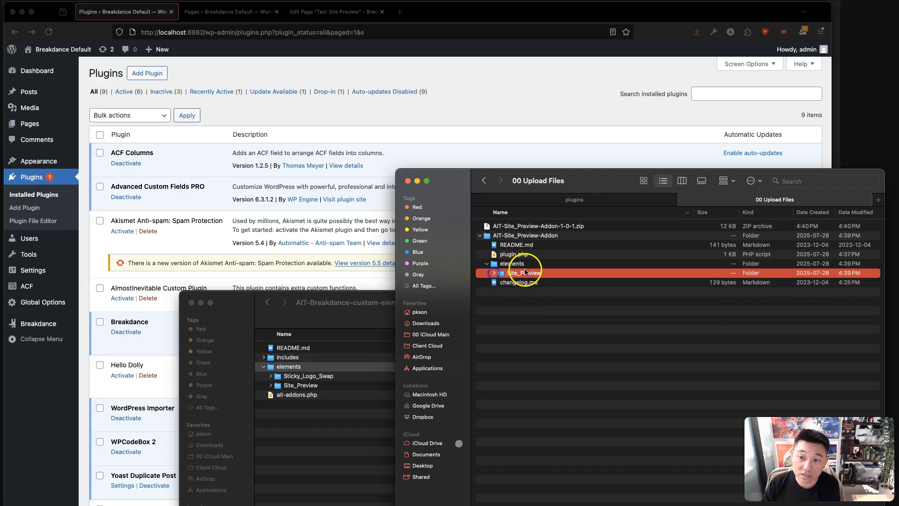
Step: Compare the elements in AIT-Breakdance-custom-elements with those in AIT-Site_Preview-Addon, and put the custom elements window away
click(287, 439)
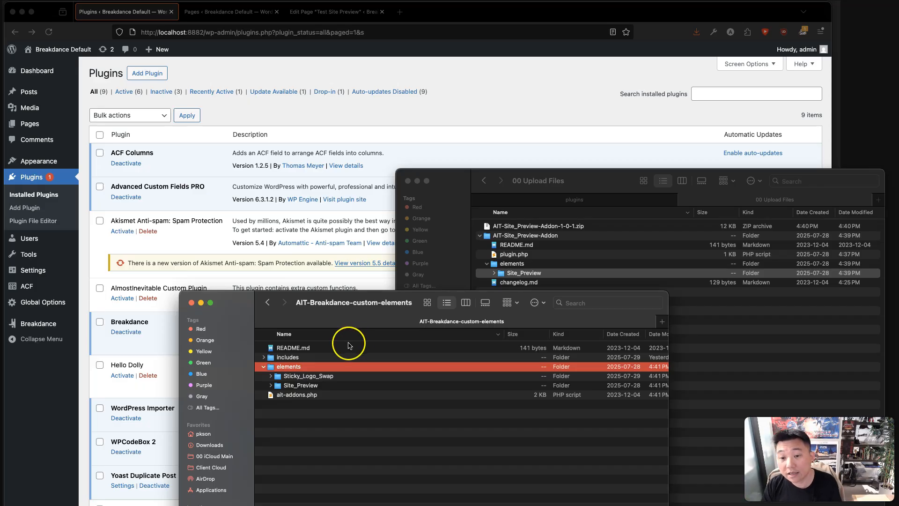
click(338, 376)
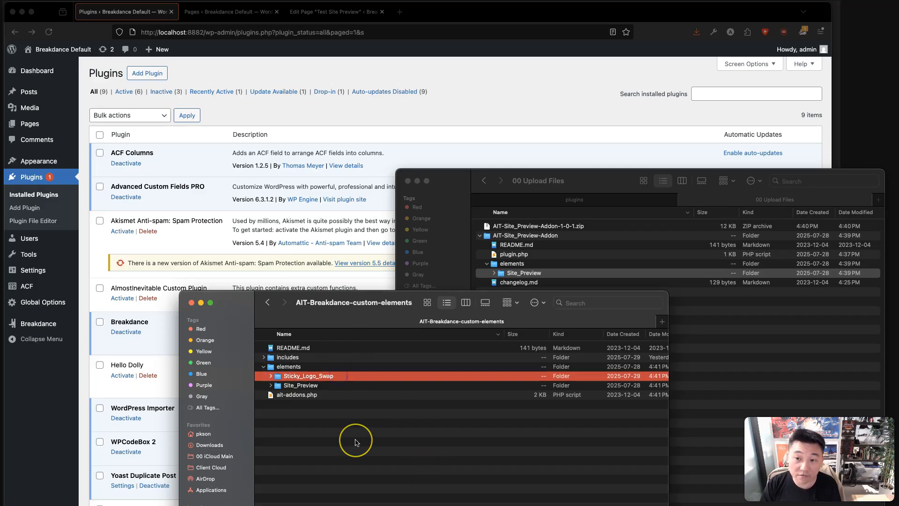
click(748, 414)
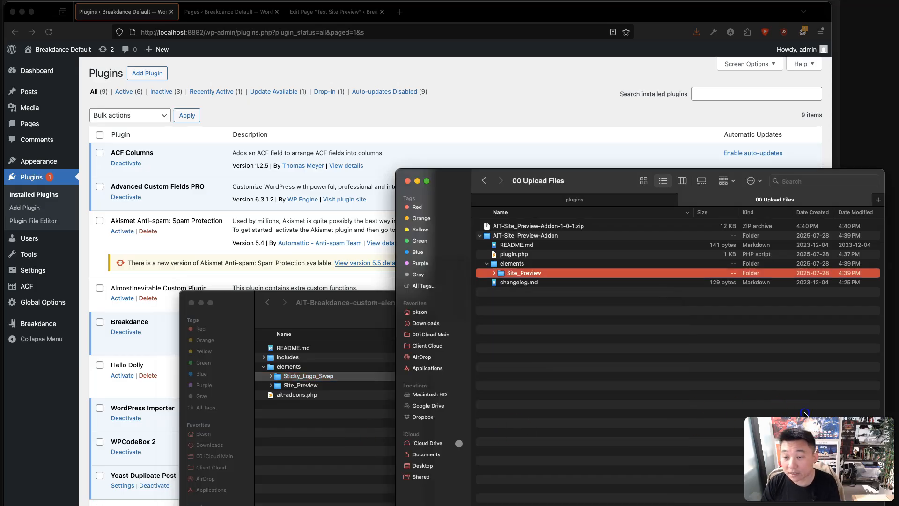
click(339, 426)
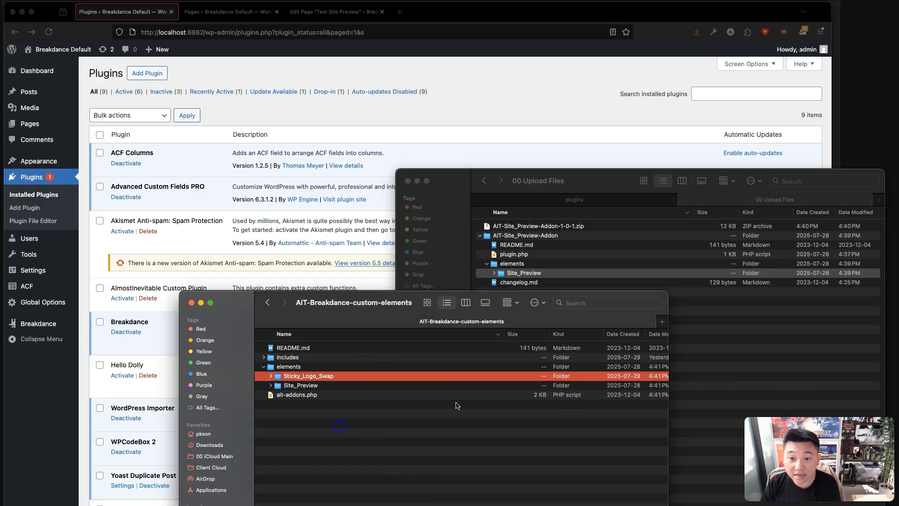
click(795, 388)
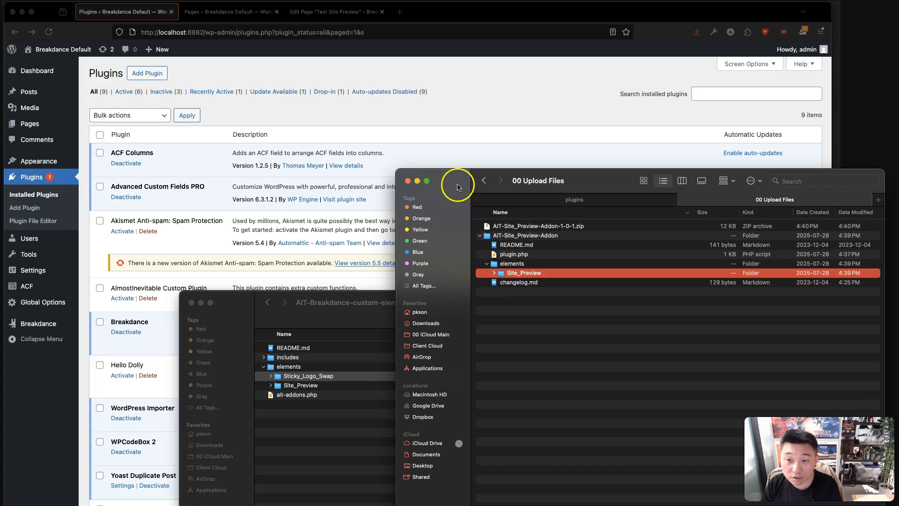
click(478, 236)
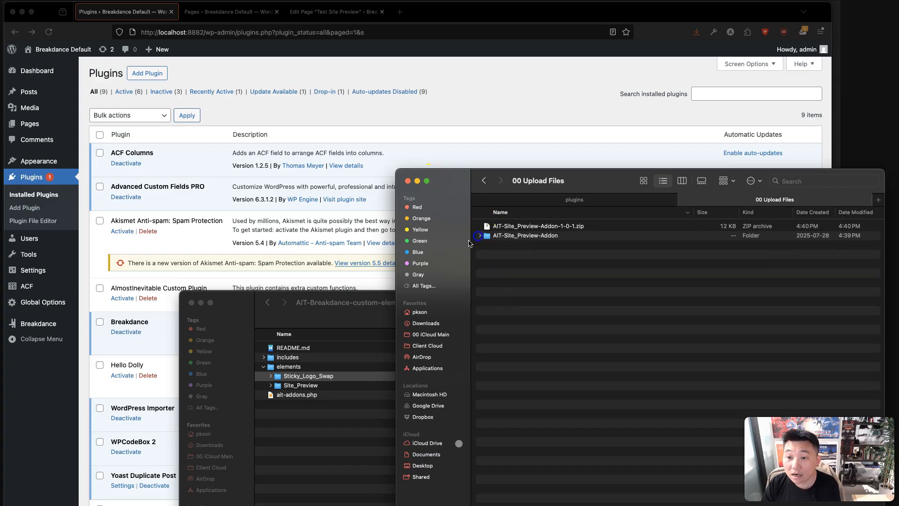
click(232, 291)
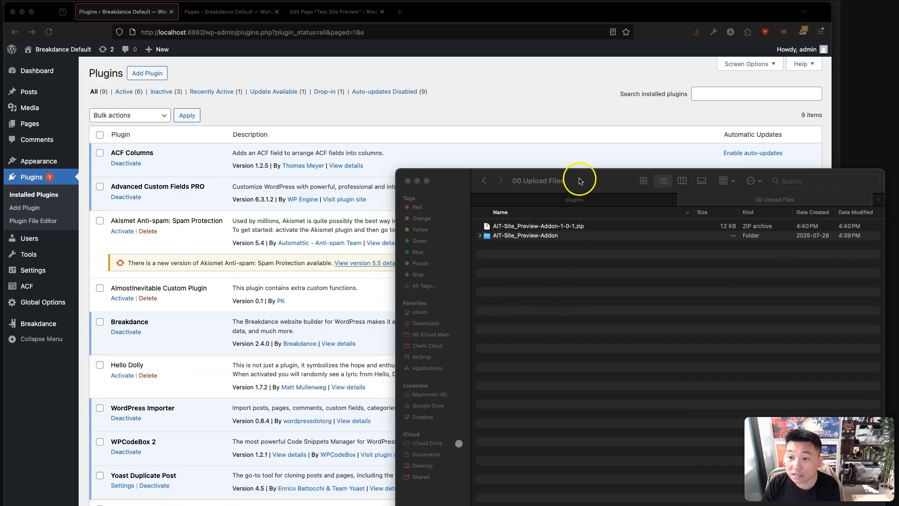
Step: Upload AIT-Site_Preview-Addon-1-0-1.zip as a new WordPress plugin, install it and activate it
drag(580, 178, 499, 304)
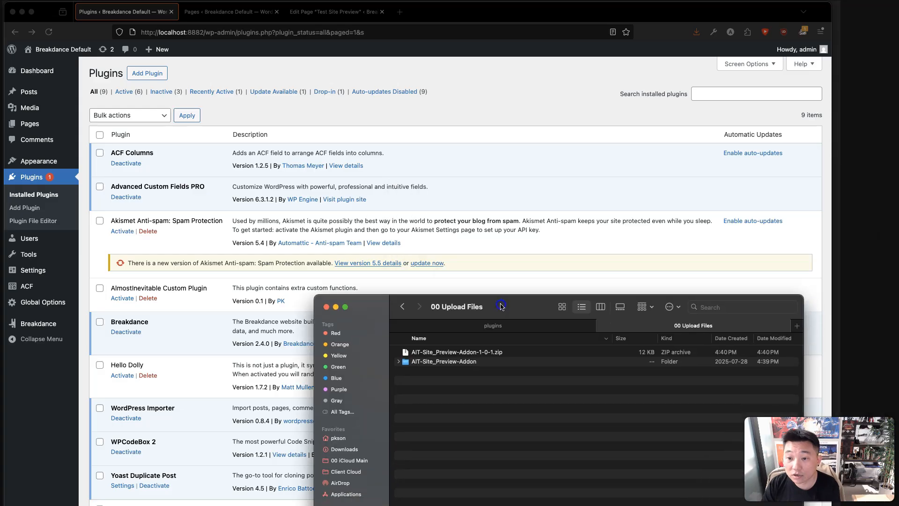
click(457, 351)
drag(529, 306, 588, 390)
click(235, 66)
click(155, 73)
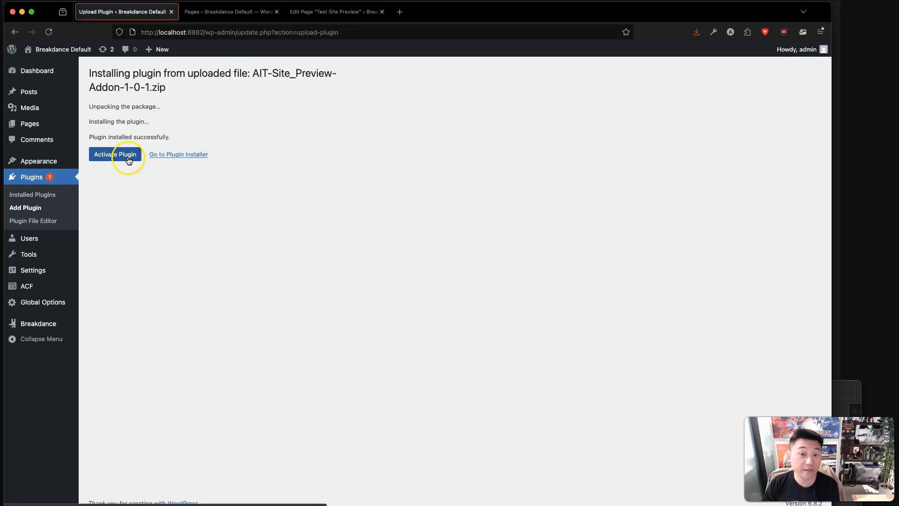
click(129, 160)
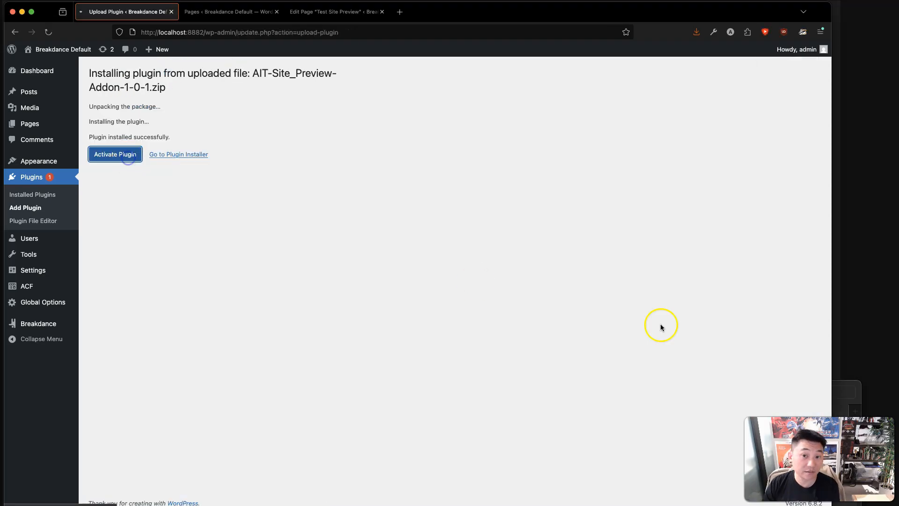
click(524, 94)
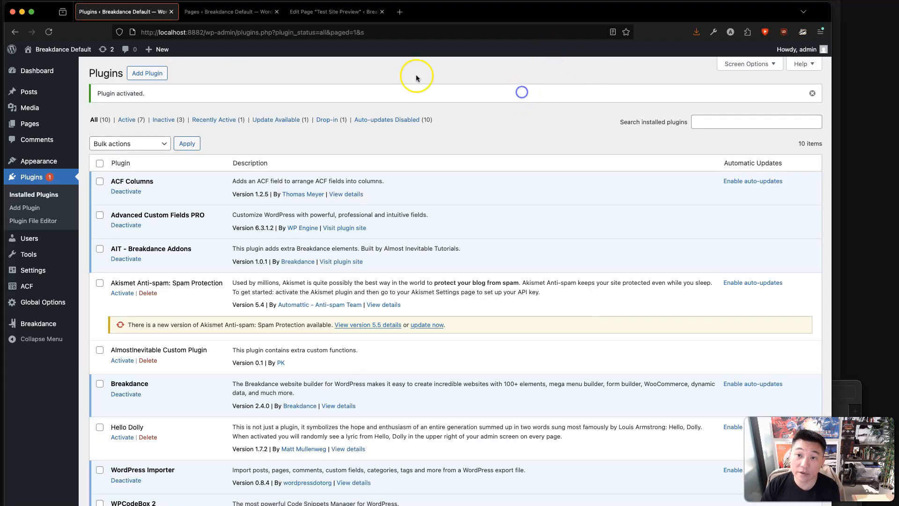
Step: Open the Test Site Preview page in the Breakdance builder
click(230, 12)
click(337, 12)
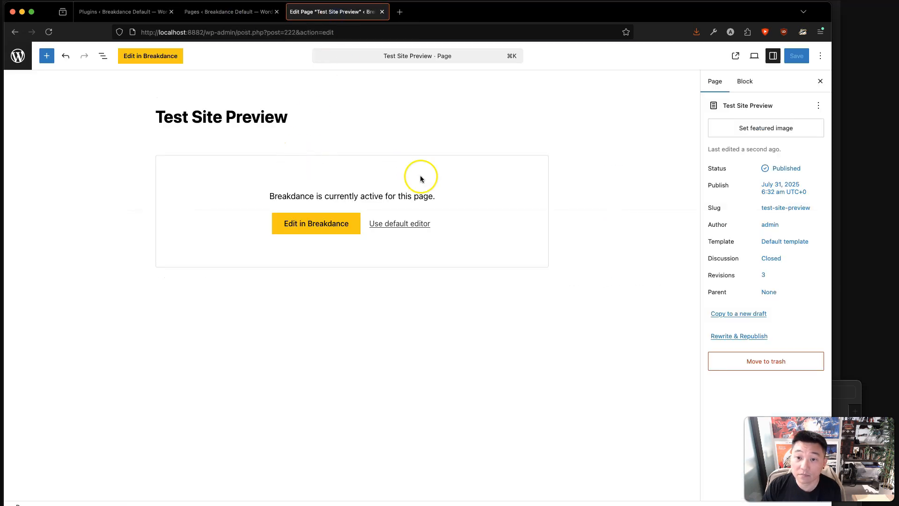
click(157, 56)
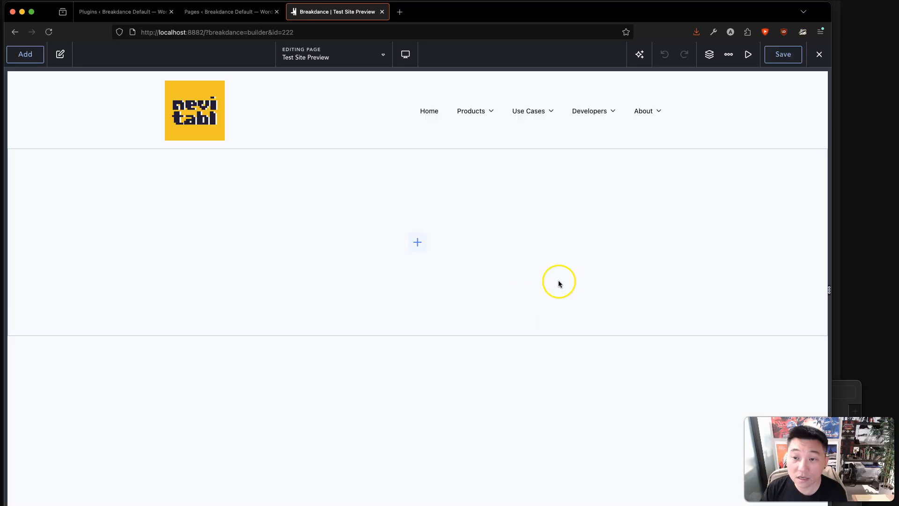
Step: Add a Site Preview element from the Other category to the page's empty section
click(405, 245)
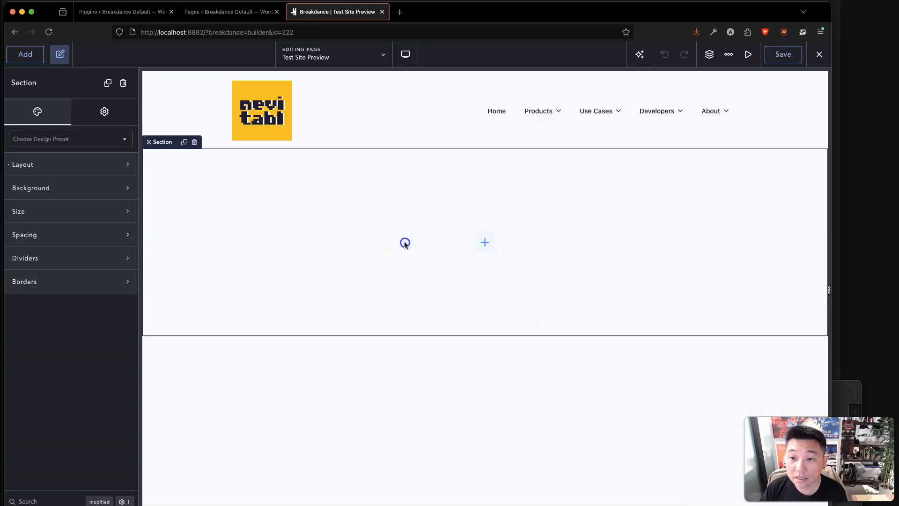
click(25, 54)
scroll(51, 280, down, 15)
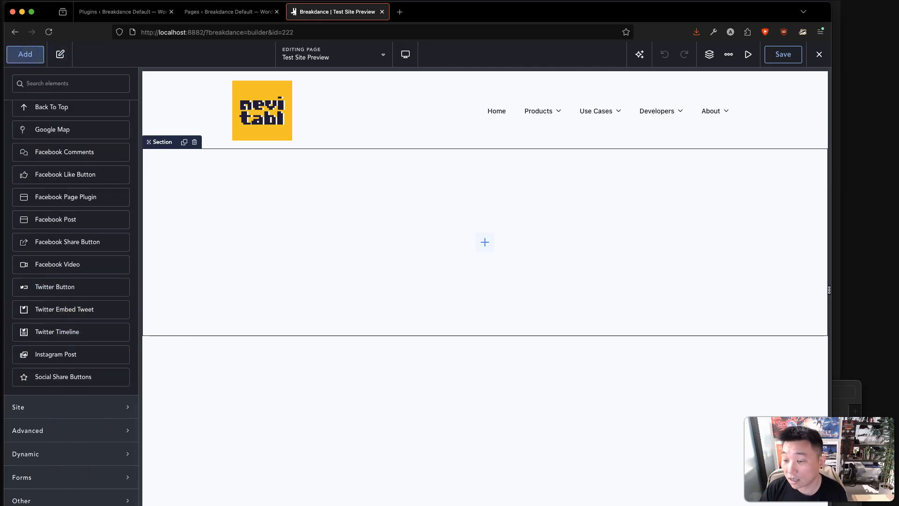
drag(831, 505, 823, 496)
scroll(76, 456, down, 1)
click(57, 486)
scroll(52, 449, down, 2)
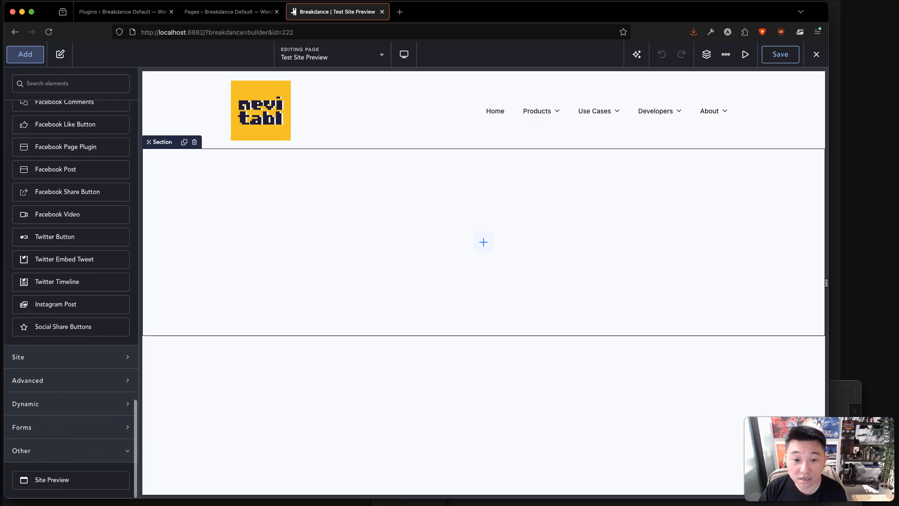
click(54, 481)
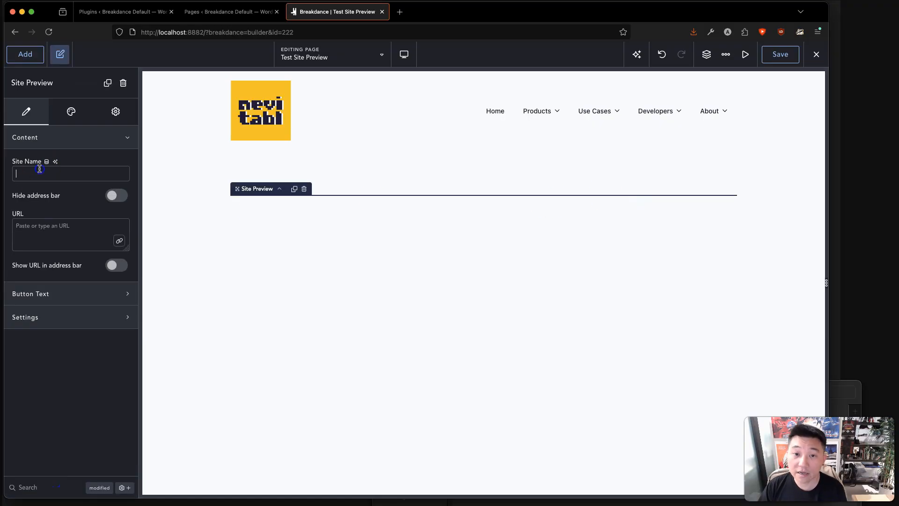
text(A)
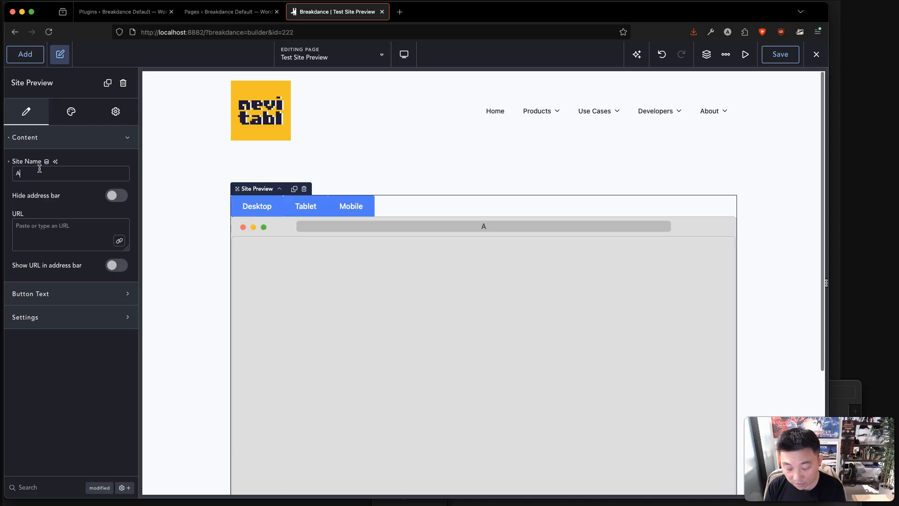
text(lmost Inevitable Tutorials)
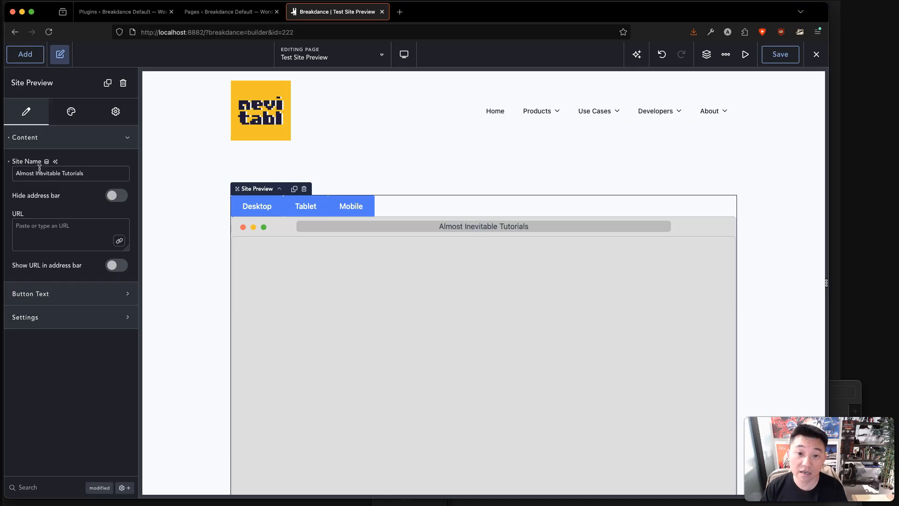
click(47, 231)
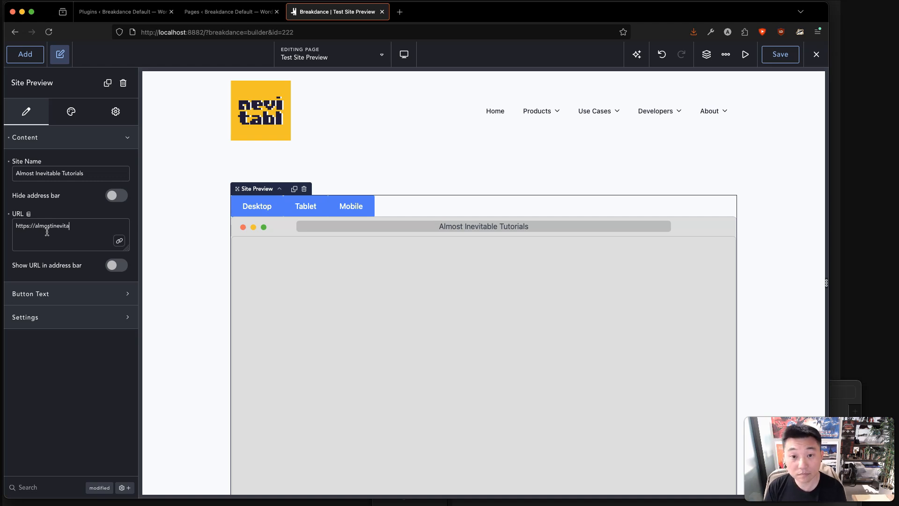
Step: Set the width of the section containing the Site Preview to Full
click(159, 281)
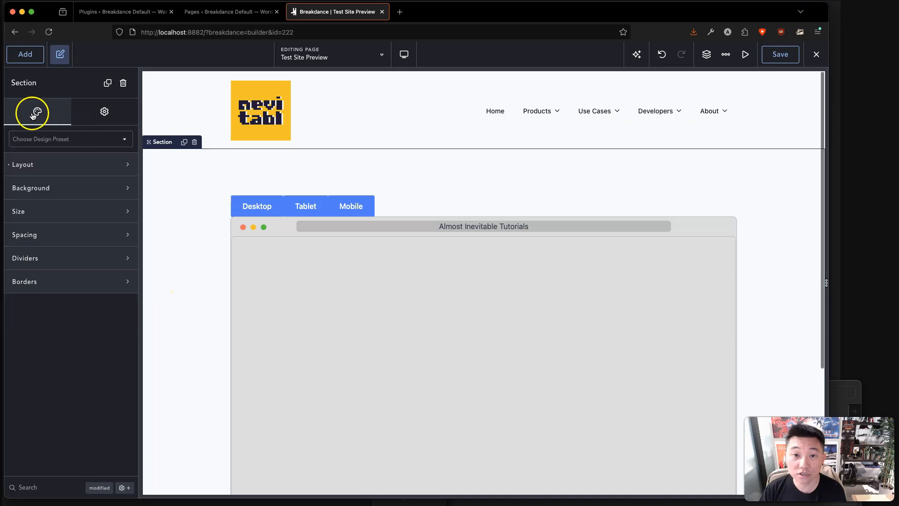
click(66, 216)
click(93, 267)
click(91, 291)
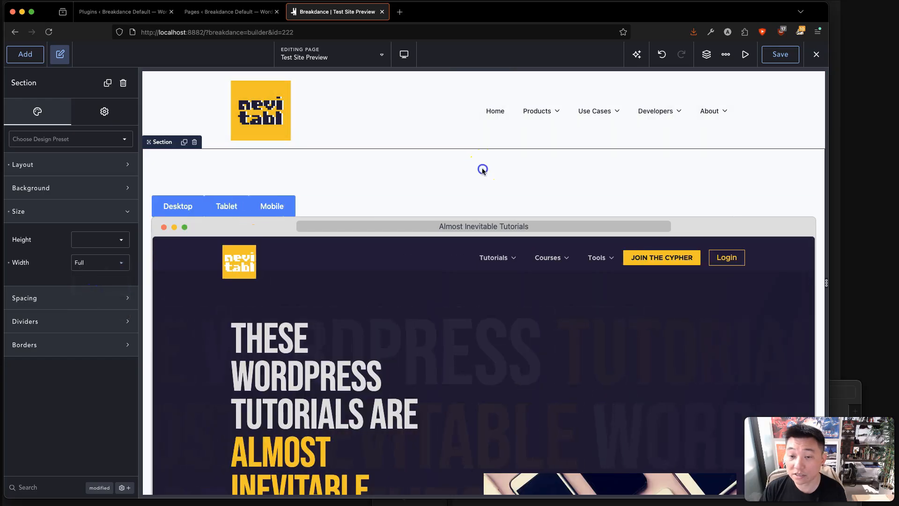
Step: Try hiding the Site Preview element's address bar, turning the option on and back off
click(309, 212)
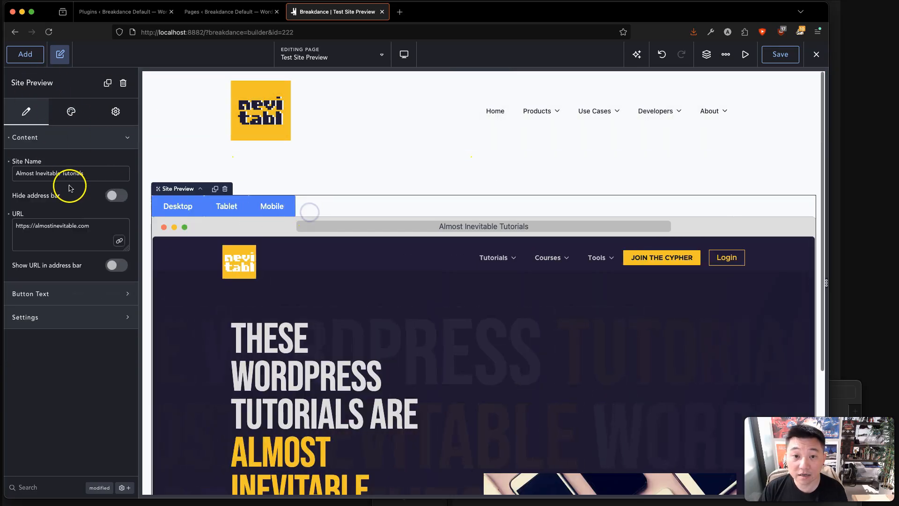
click(118, 195)
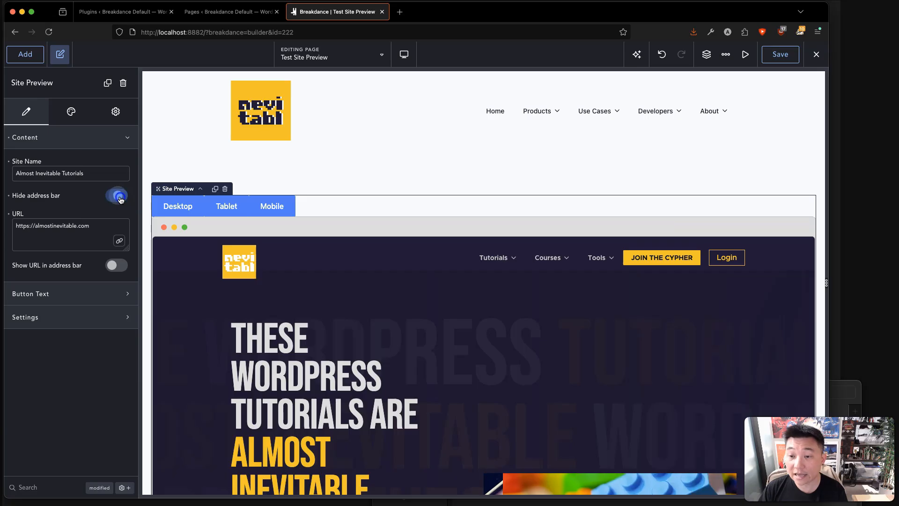
click(121, 198)
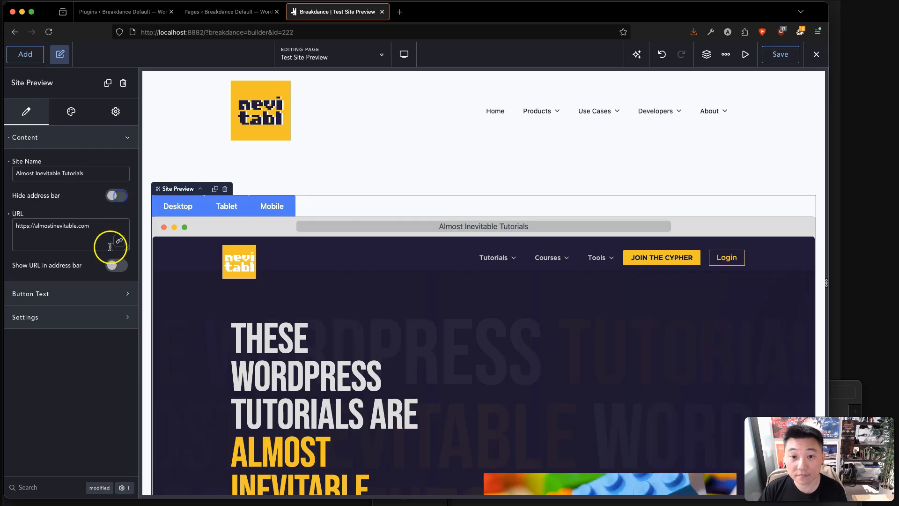
Step: Try showing the URL in the Site Preview's address bar, turning the option on and back off
click(117, 267)
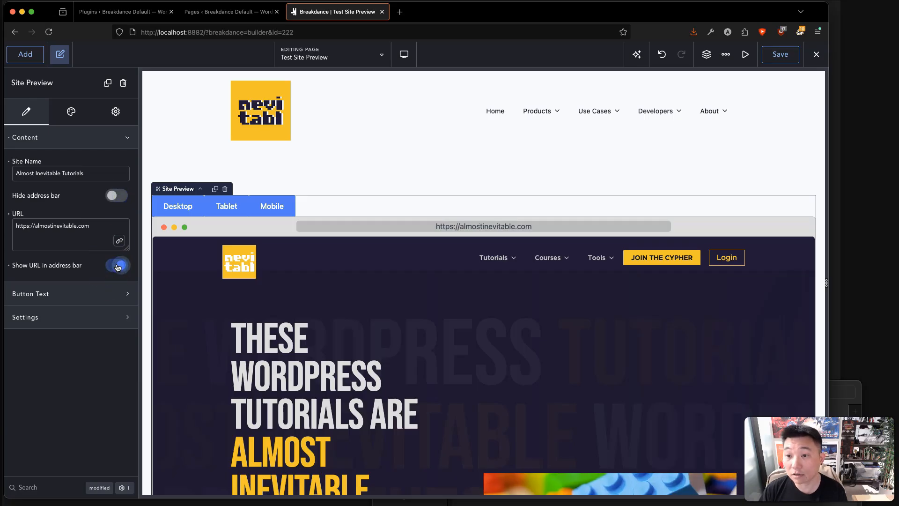
click(118, 266)
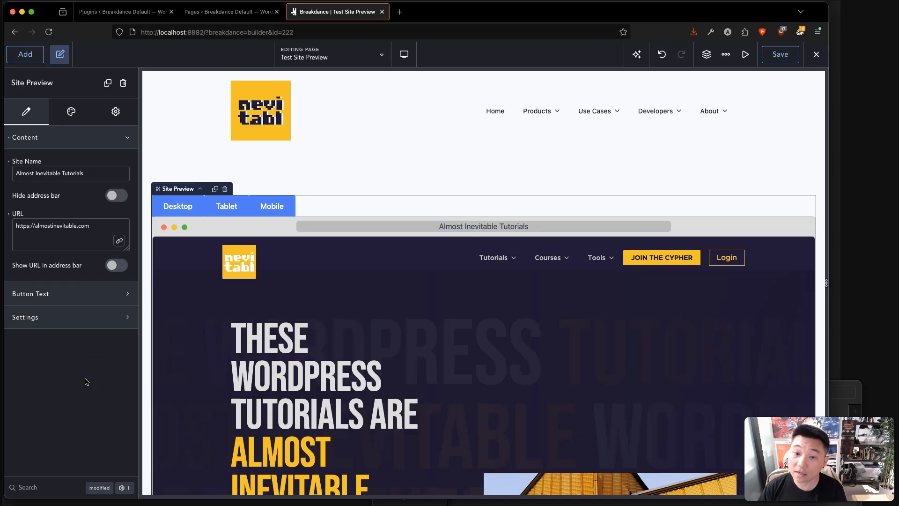
click(97, 292)
click(82, 326)
text(Large)
click(73, 361)
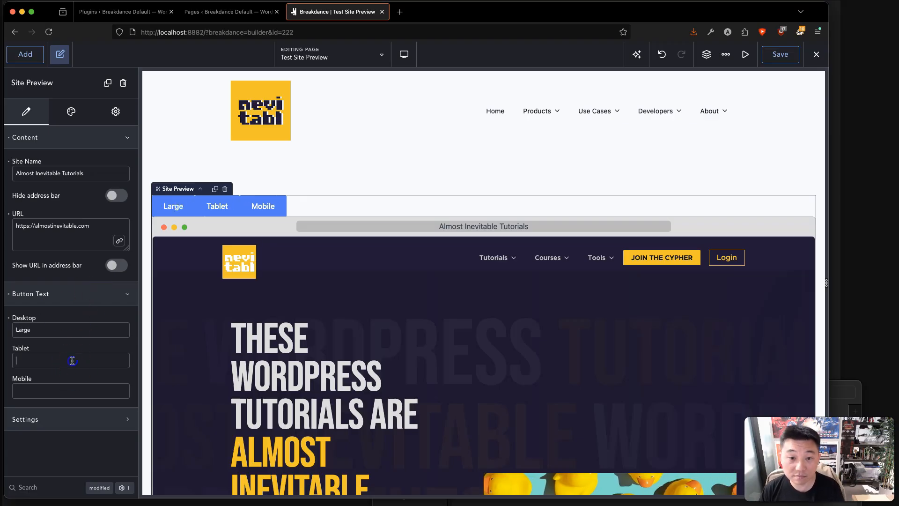
text(Medium)
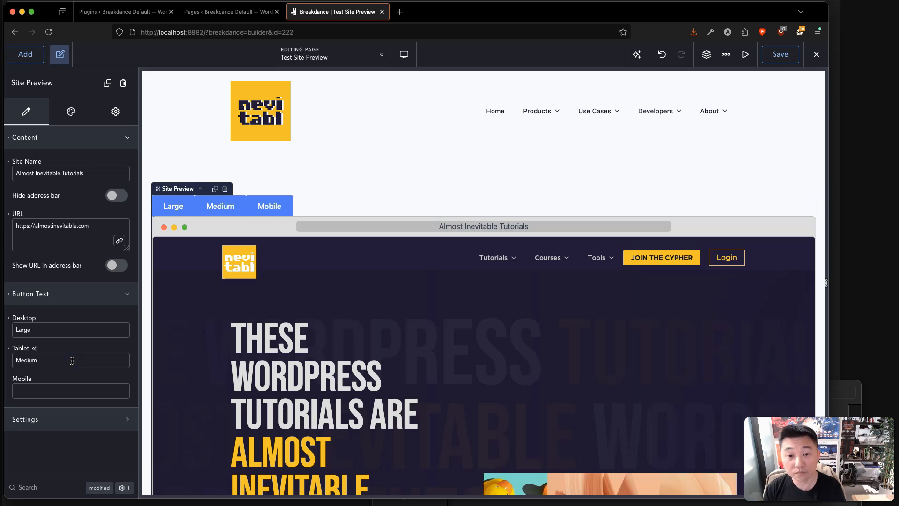
key(Tab)
text(Smal)
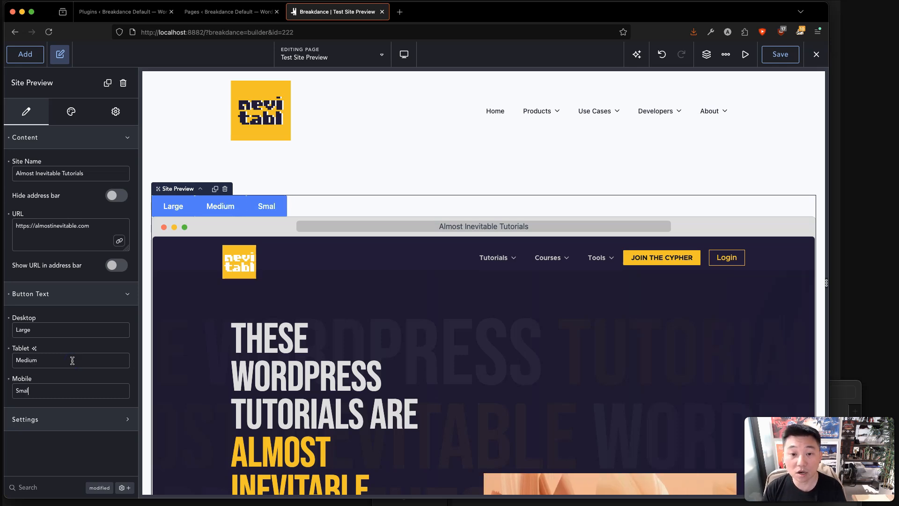
click(68, 418)
scroll(70, 419, down, 3)
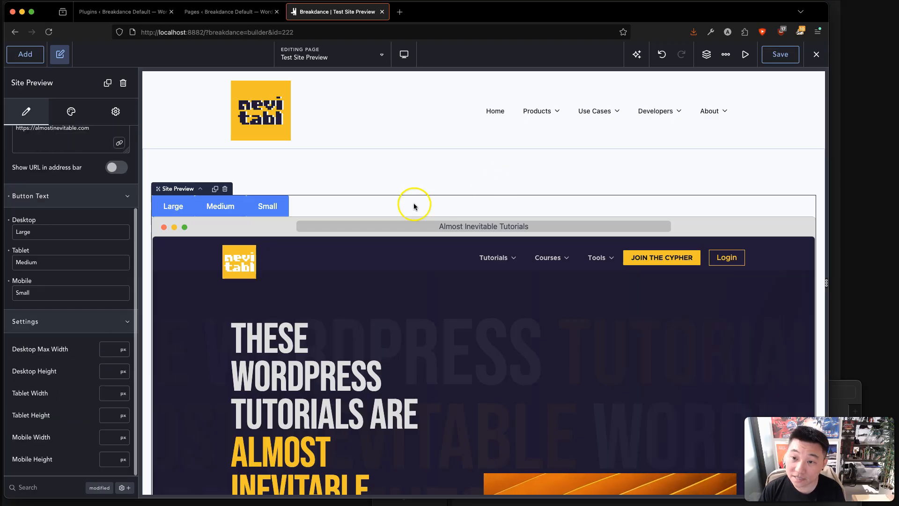
click(108, 349)
text(1200)
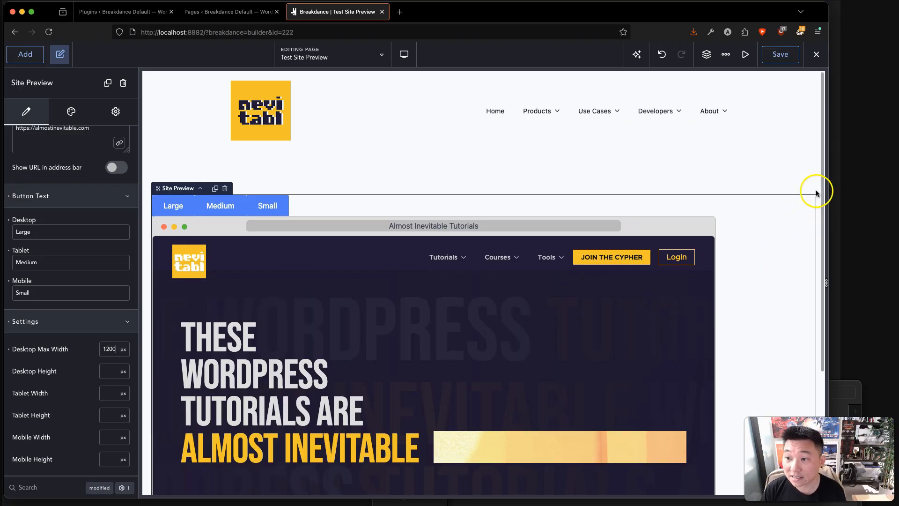
scroll(817, 187, down, 5)
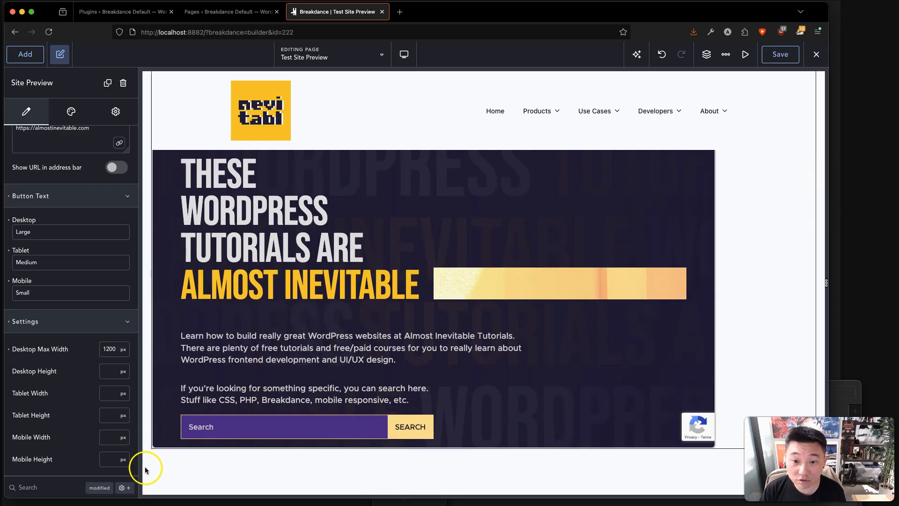
scroll(144, 467, up, 1)
click(111, 374)
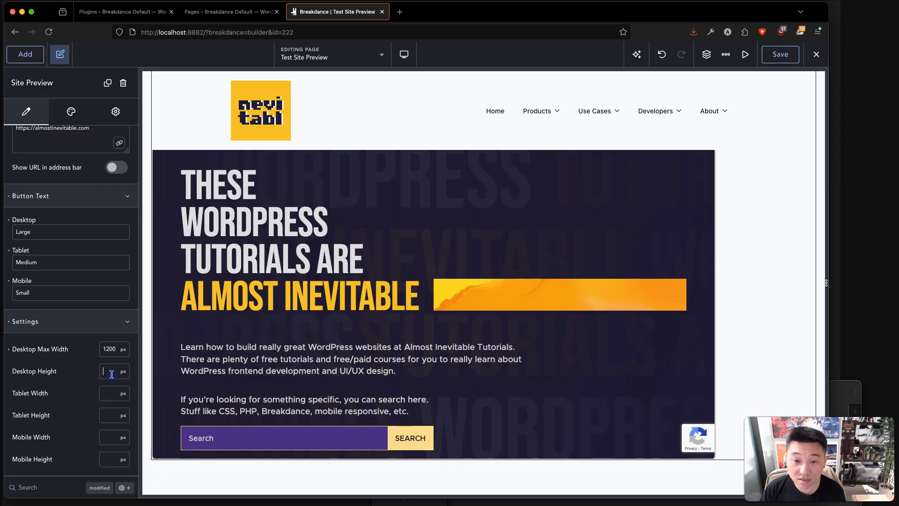
text(600)
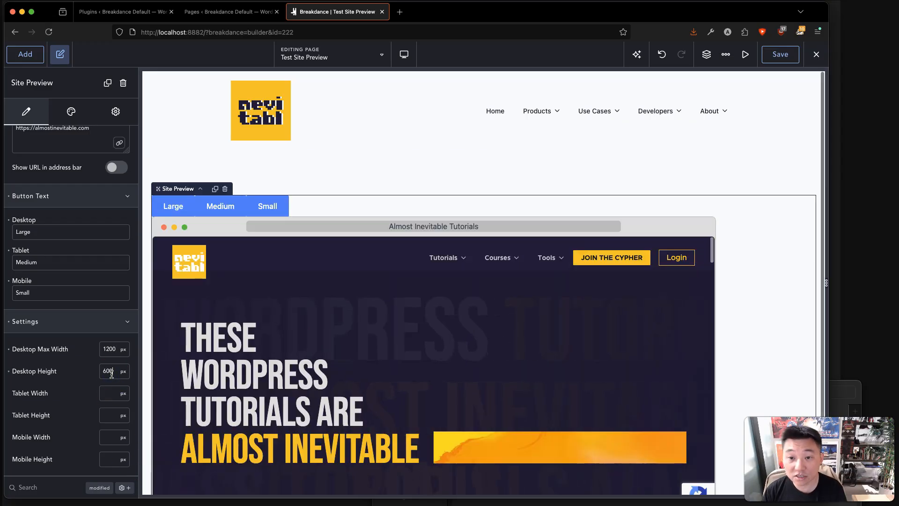
scroll(143, 318, down, 3)
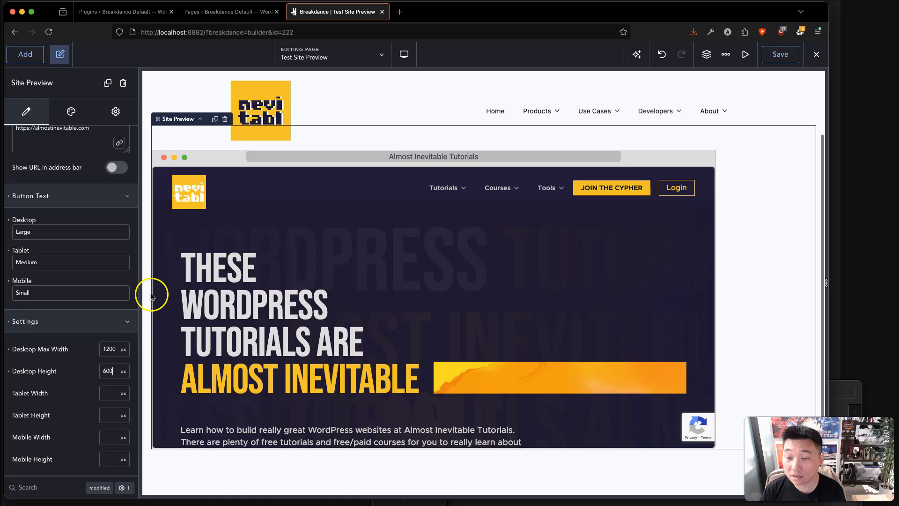
scroll(757, 309, up, 1)
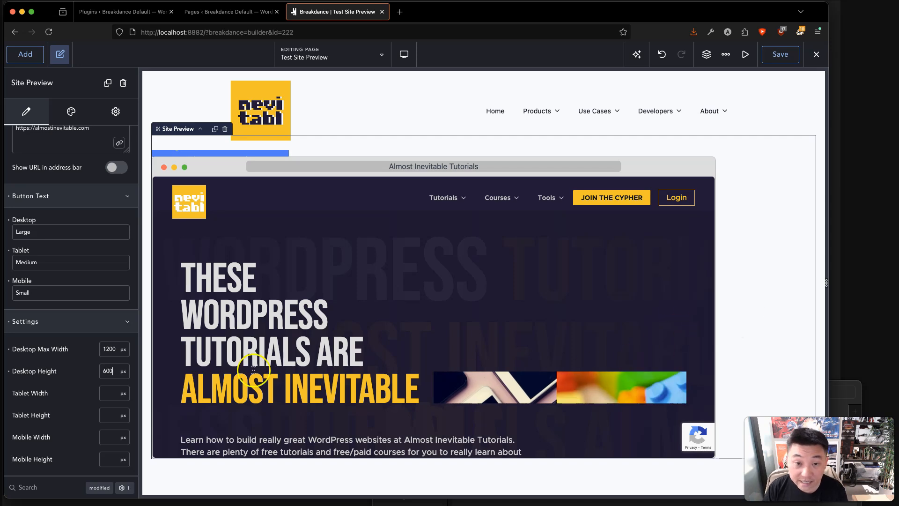
Step: Reset the Site Preview's size settings and custom button labels to their defaults
click(9, 322)
click(9, 196)
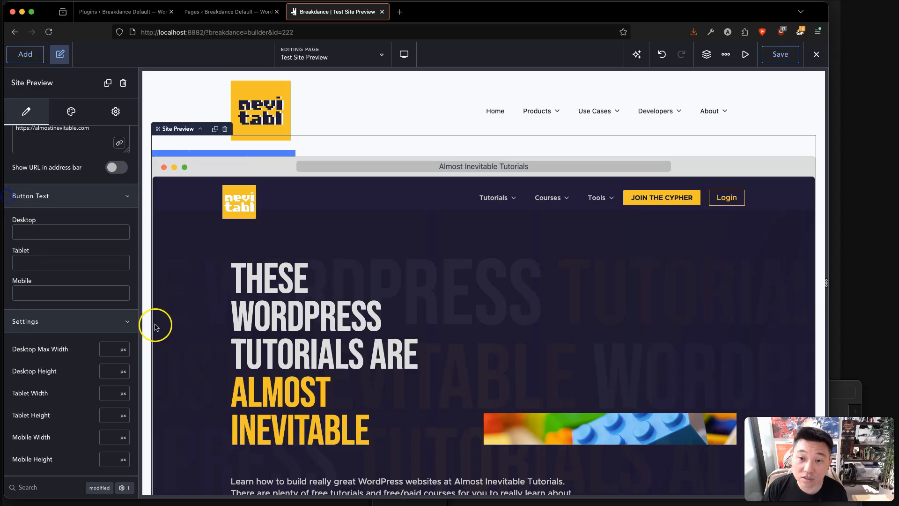
click(144, 345)
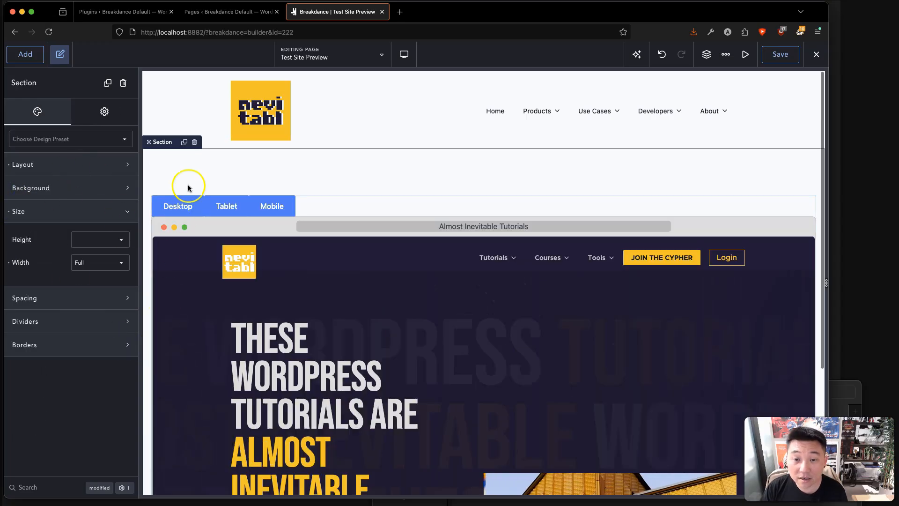
Step: Set the color of the Site Preview's browser title to #981050FF
click(339, 196)
click(71, 111)
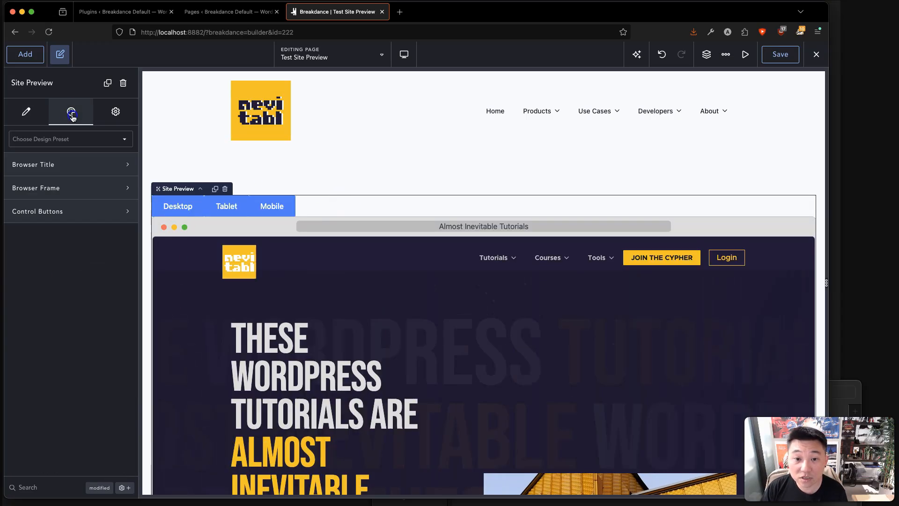
click(82, 164)
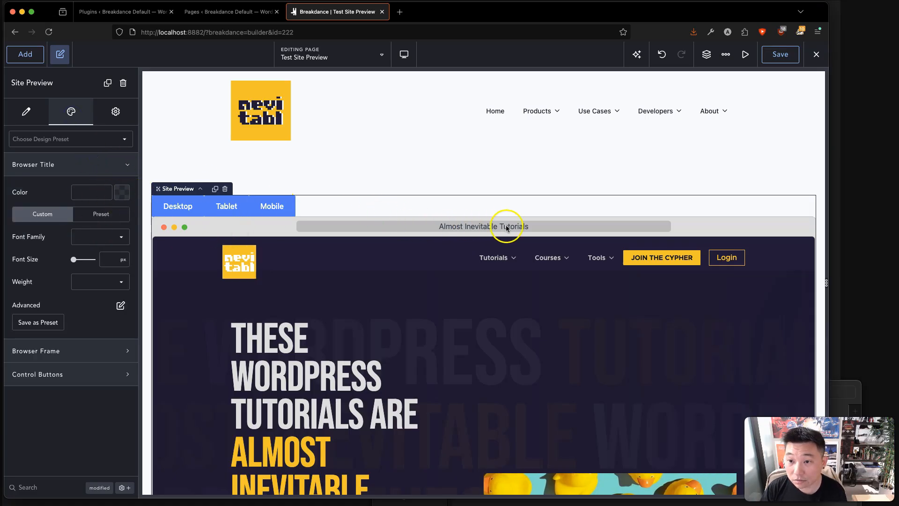
click(122, 192)
drag(51, 236, 120, 246)
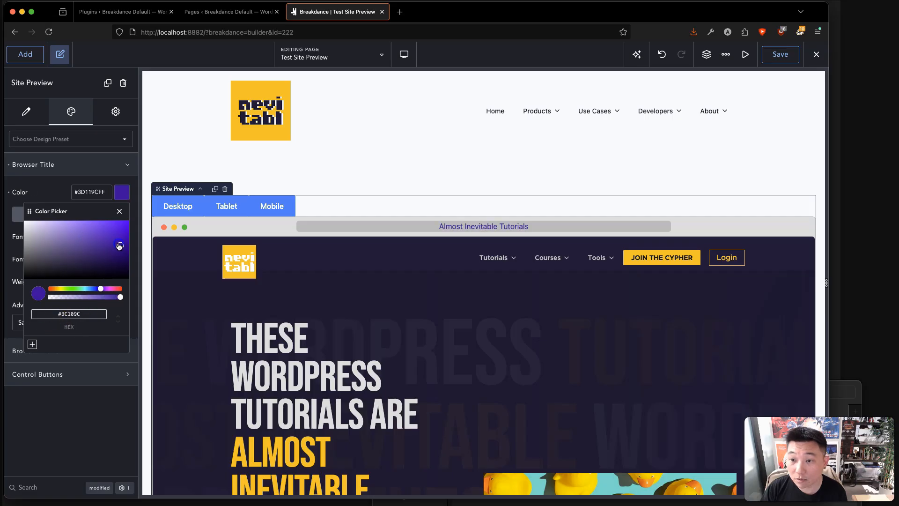
click(116, 288)
click(44, 188)
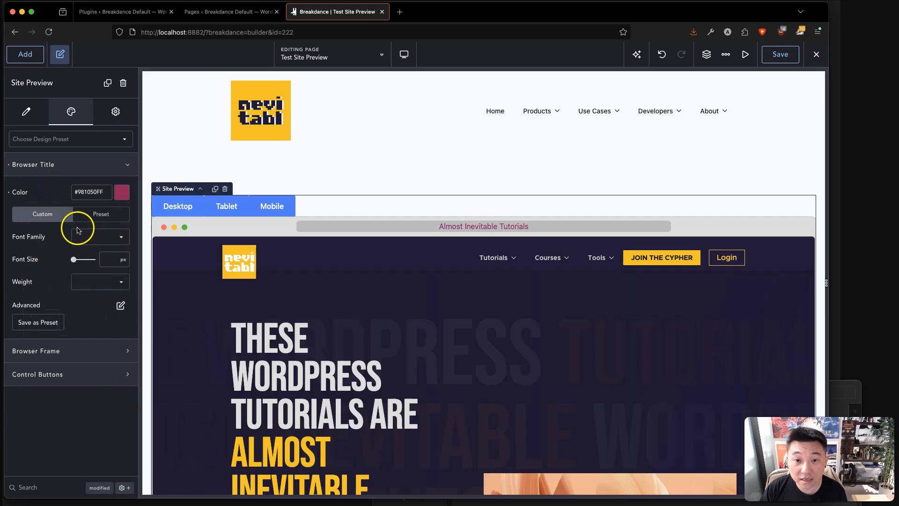
Step: Try the AR One Sans font family on the browser title and clear it again
click(105, 237)
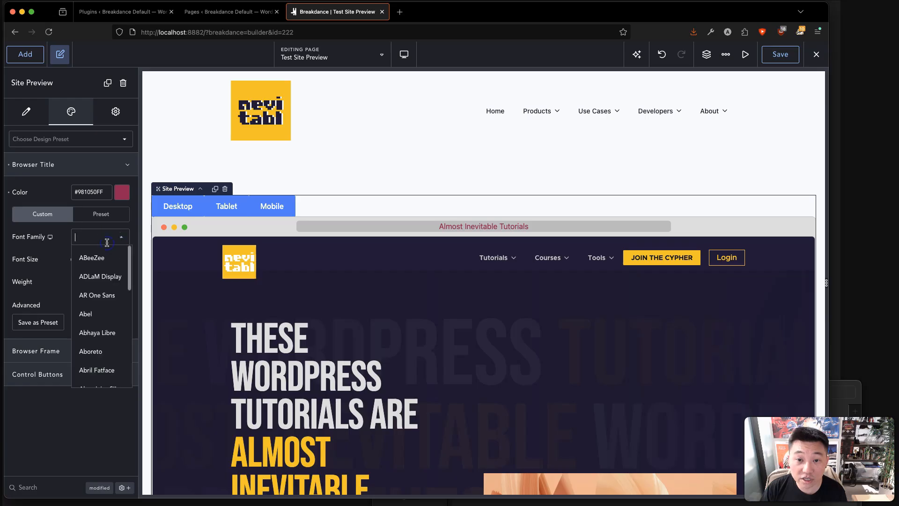
click(104, 294)
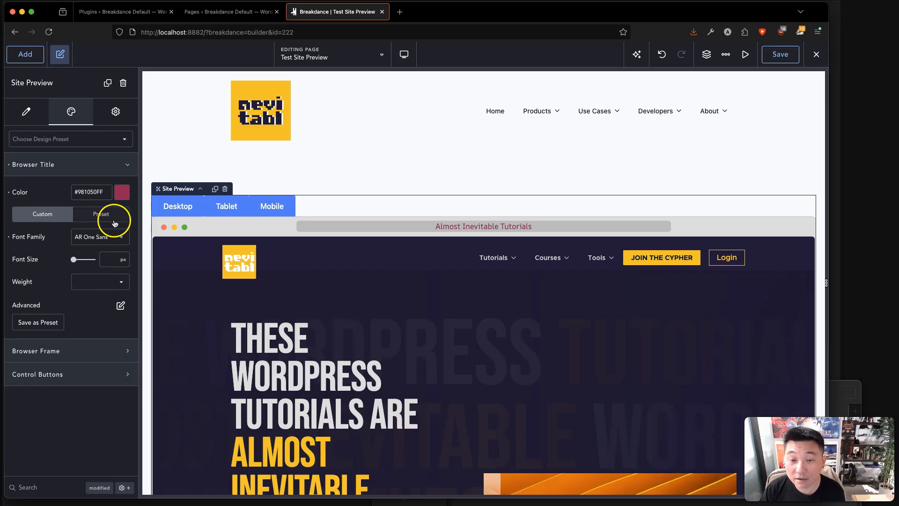
click(9, 236)
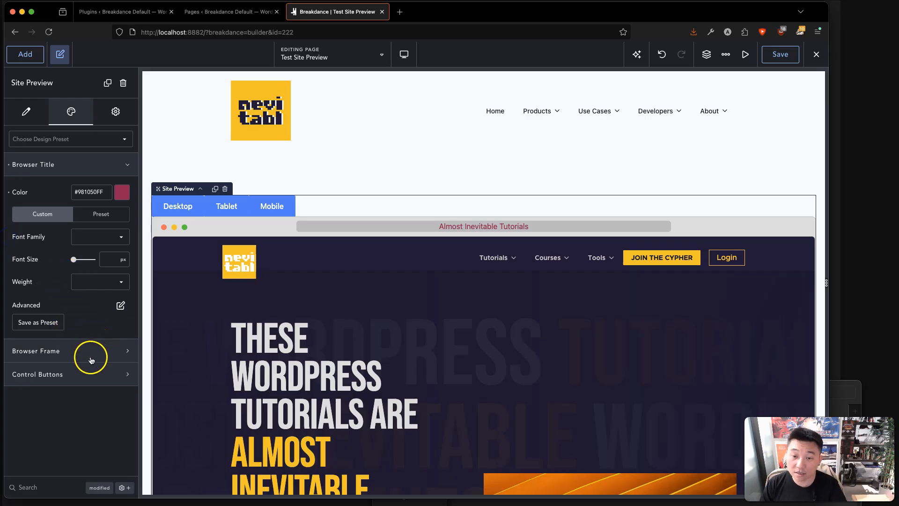
click(80, 171)
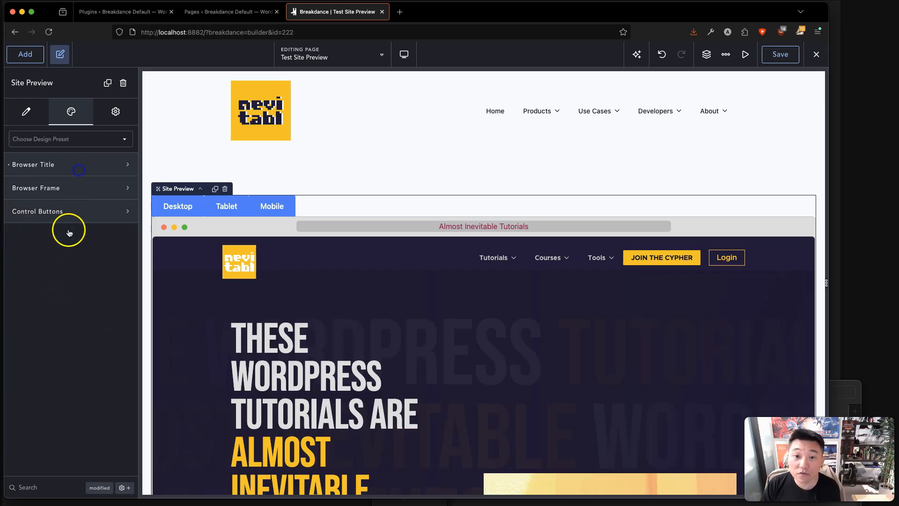
Step: Set the browser frame's background color to purple #681B7DFF
click(78, 188)
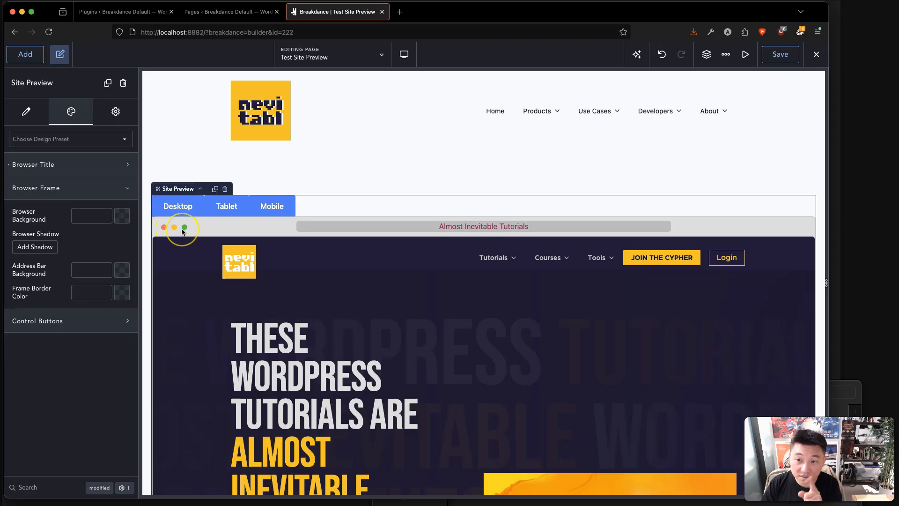
click(121, 215)
drag(30, 285, 74, 278)
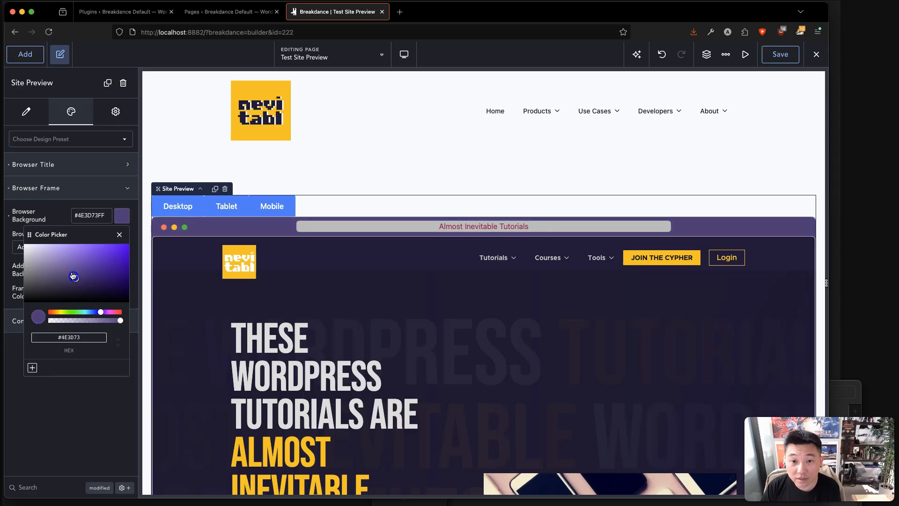
click(108, 275)
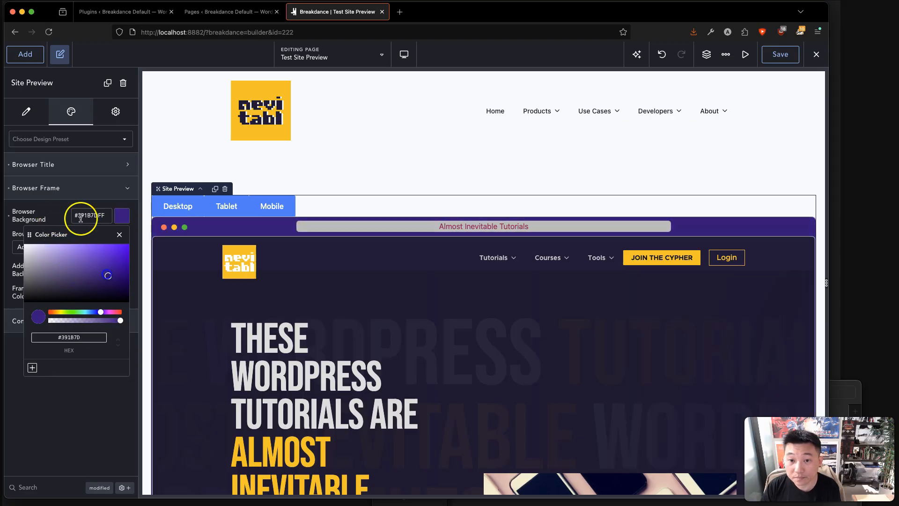
click(52, 312)
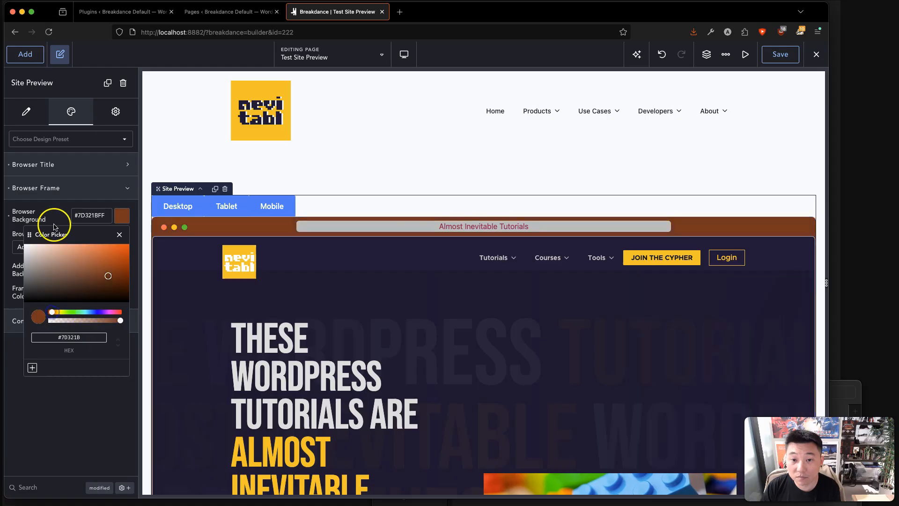
click(107, 312)
click(52, 205)
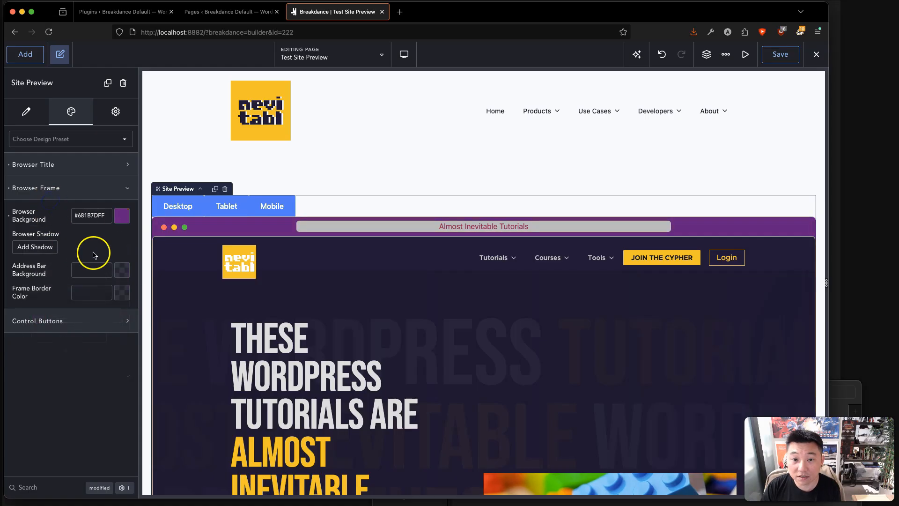
Step: Set the browser frame's address bar background to #E4C6C6FF and its border color to #9D72F7FF
click(122, 271)
drag(78, 345, 39, 307)
click(85, 247)
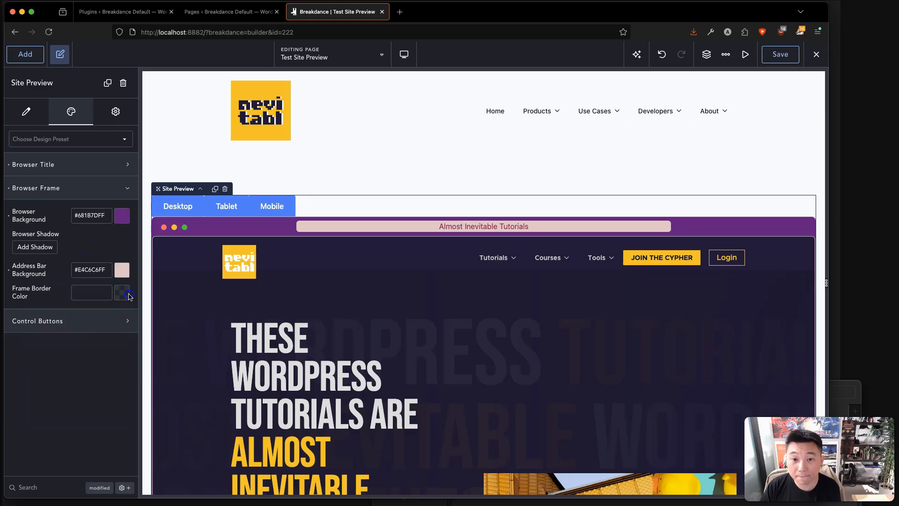
click(125, 296)
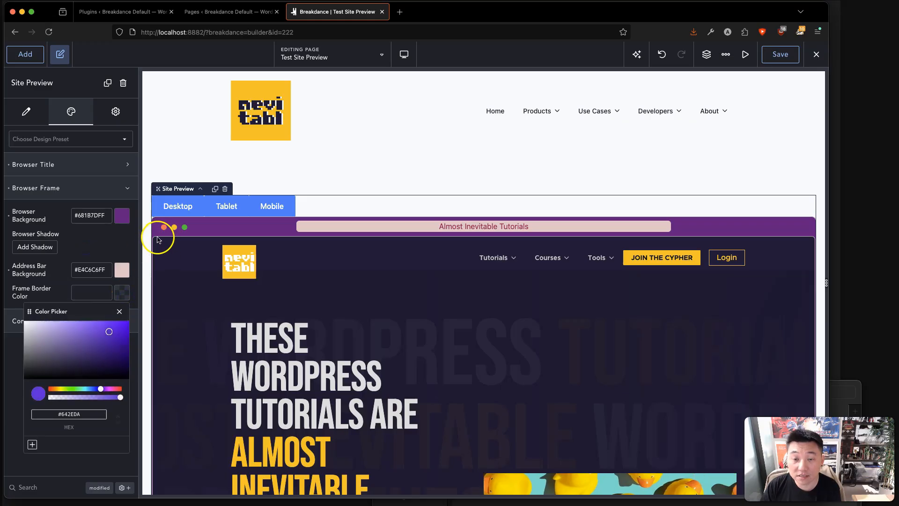
drag(94, 332, 82, 328)
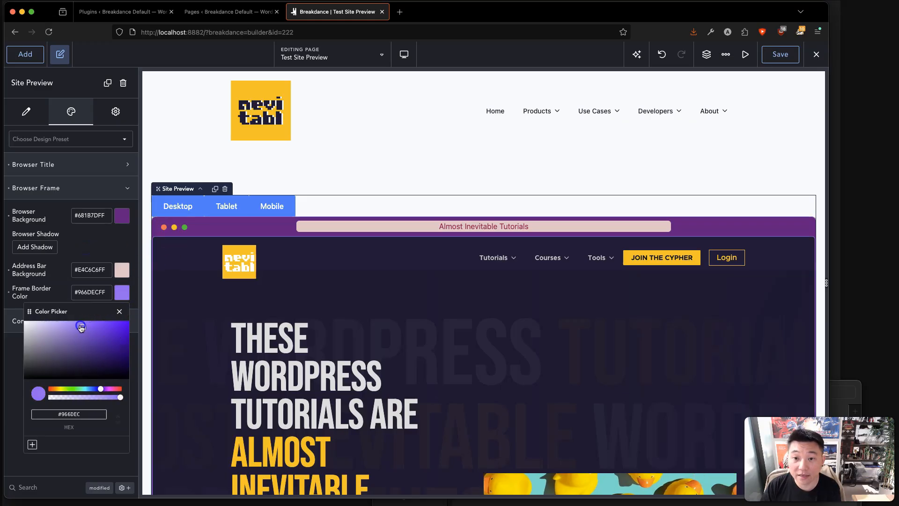
click(121, 293)
click(118, 316)
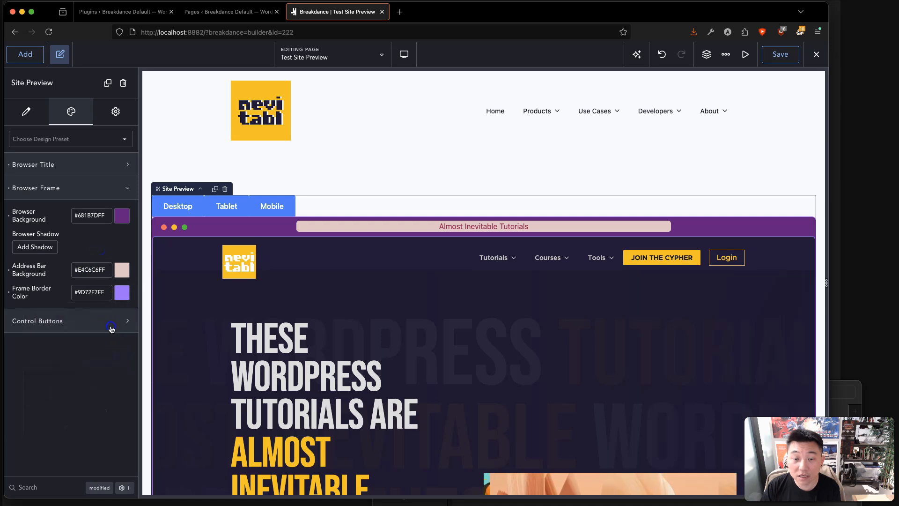
Step: Give the Site Preview's control buttons the Custom style and set their size to Small
click(120, 350)
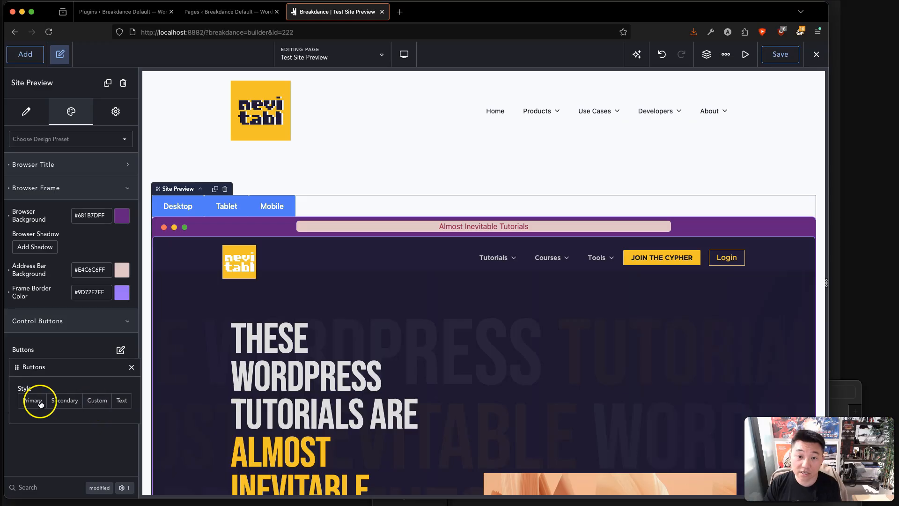
click(97, 402)
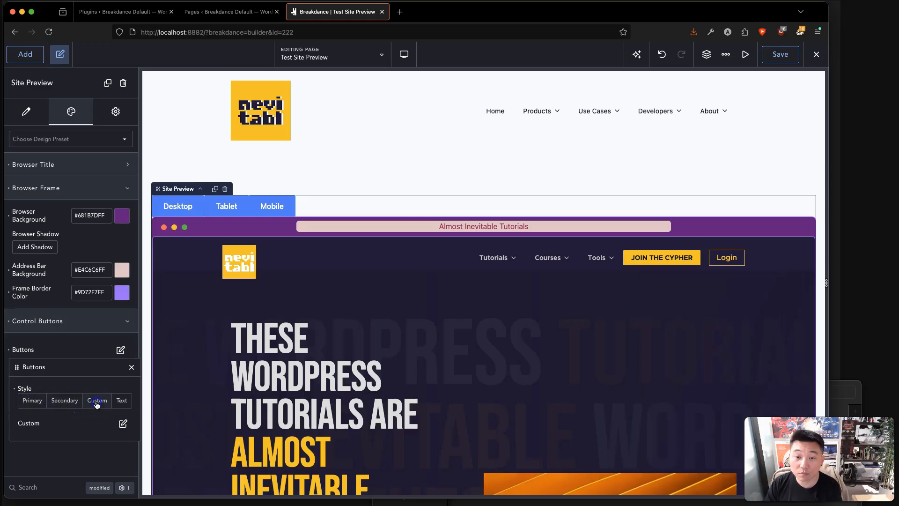
click(124, 424)
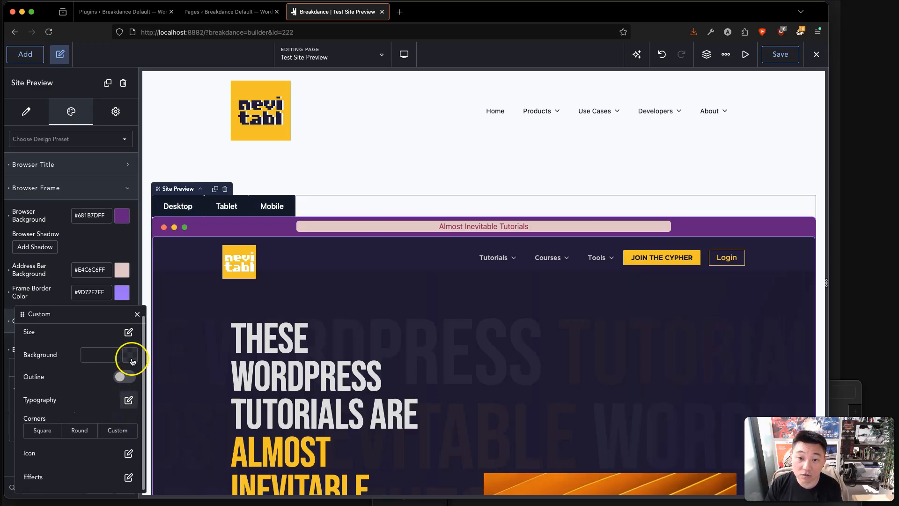
click(127, 334)
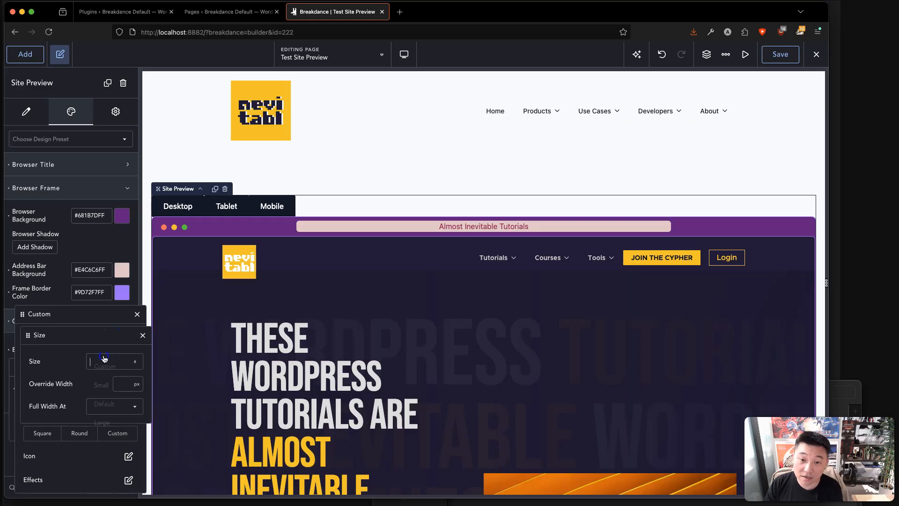
click(105, 362)
click(115, 385)
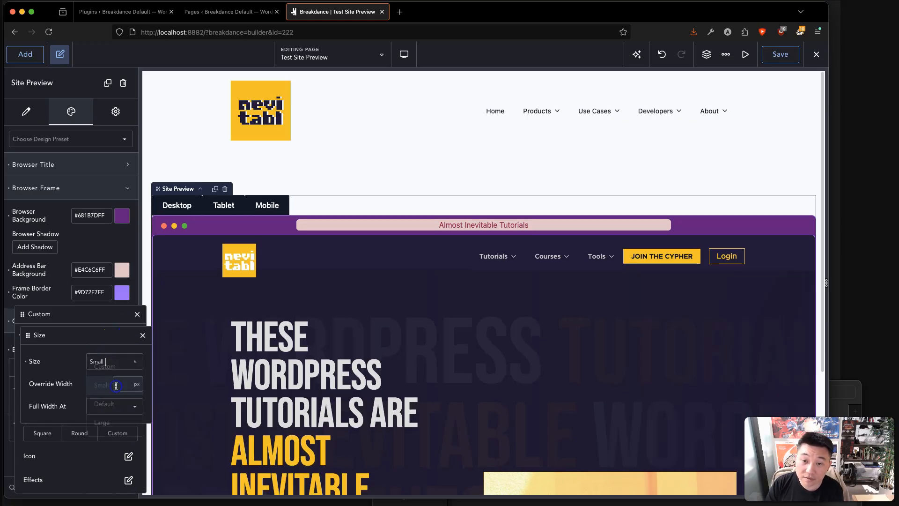
click(143, 336)
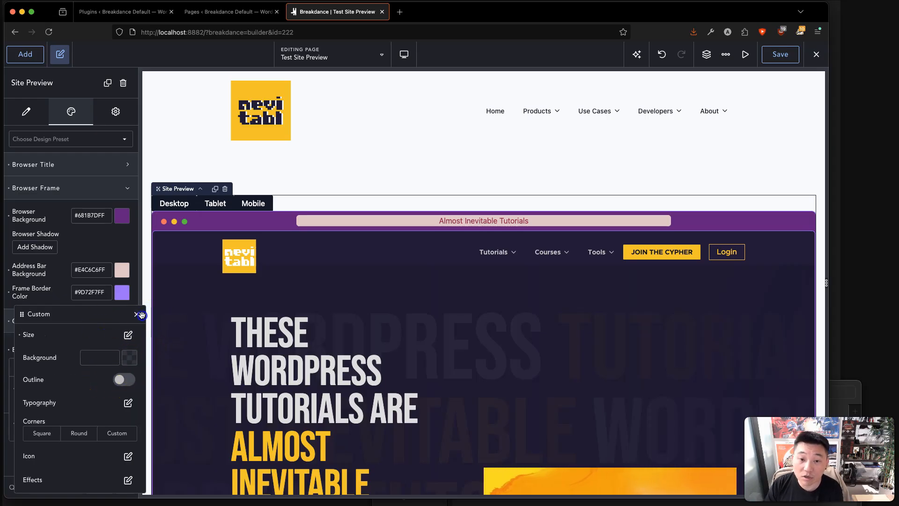
click(138, 314)
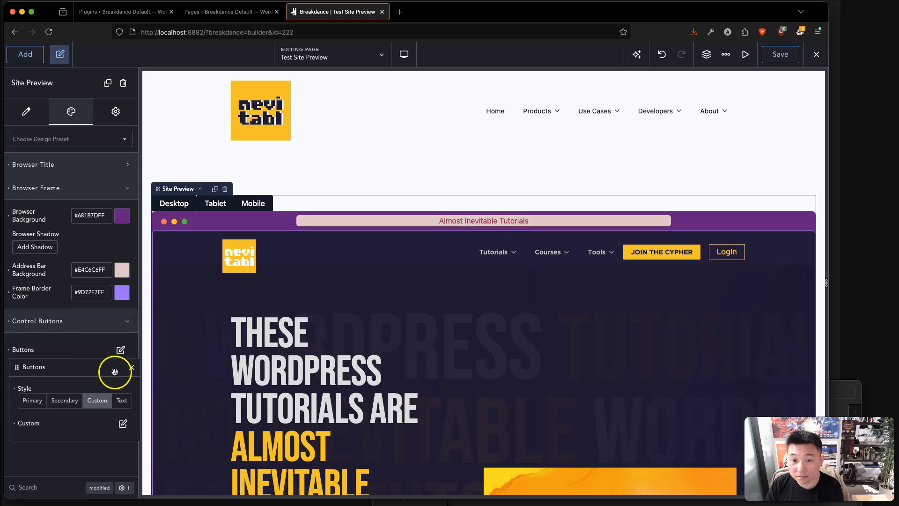
click(132, 368)
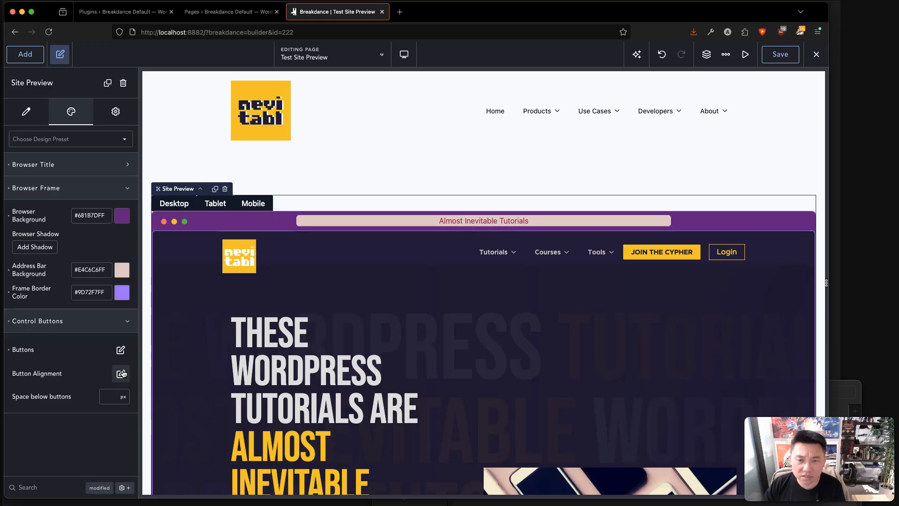
Step: Align the control buttons to the left and set the gap between them to 1 rem
click(121, 374)
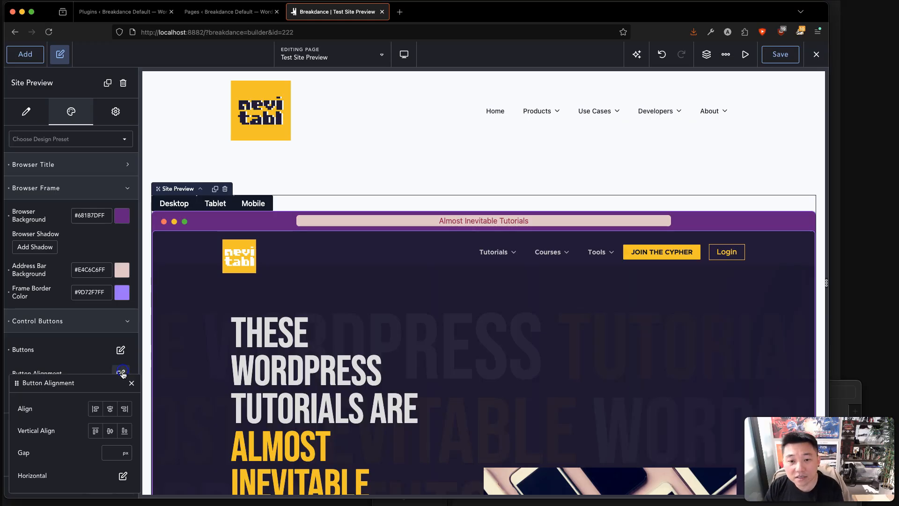
click(110, 409)
click(96, 409)
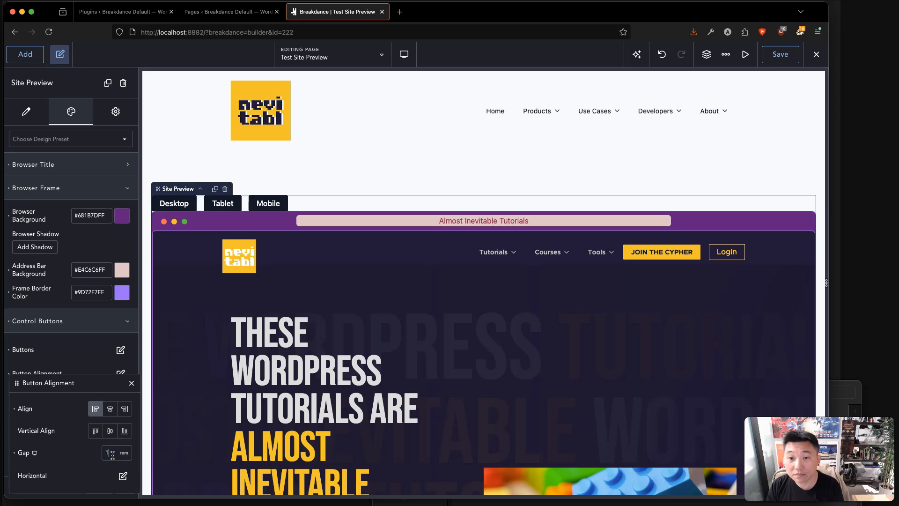
click(131, 383)
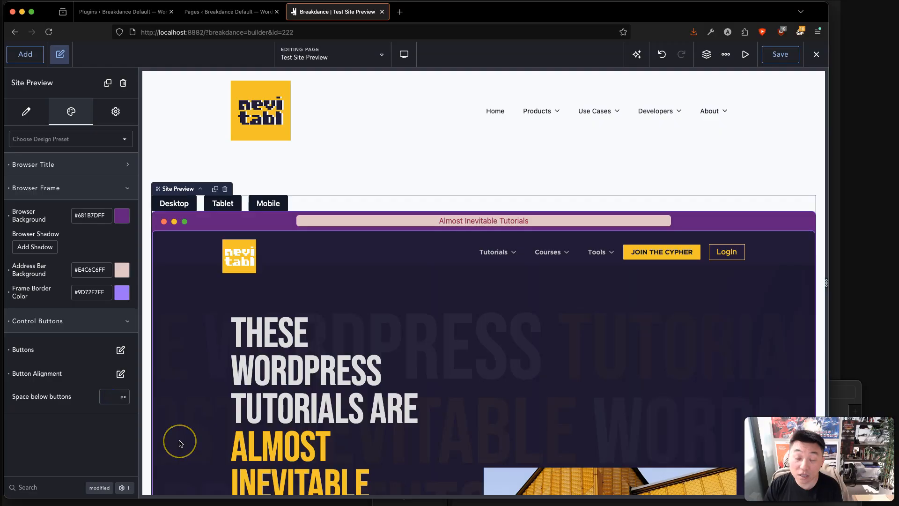
Step: Set the space below the control buttons to 1.5 rem
text(1.5rem)
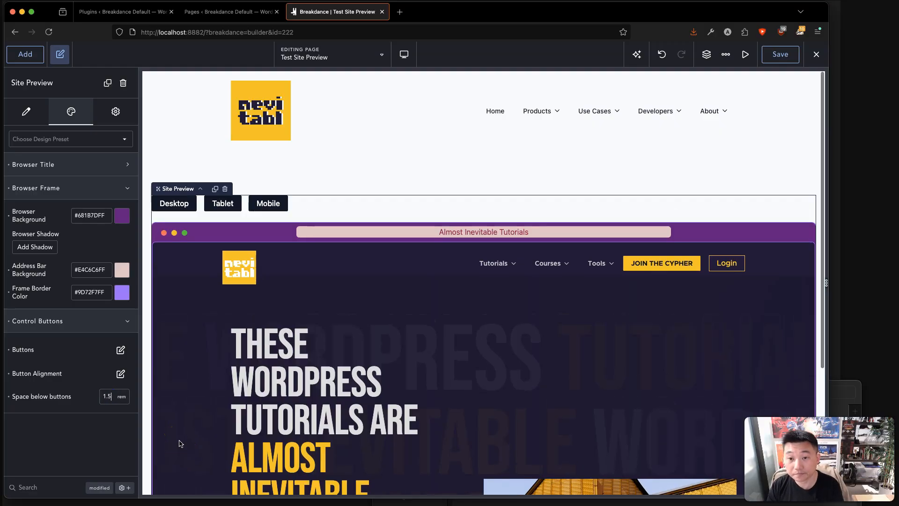
click(397, 191)
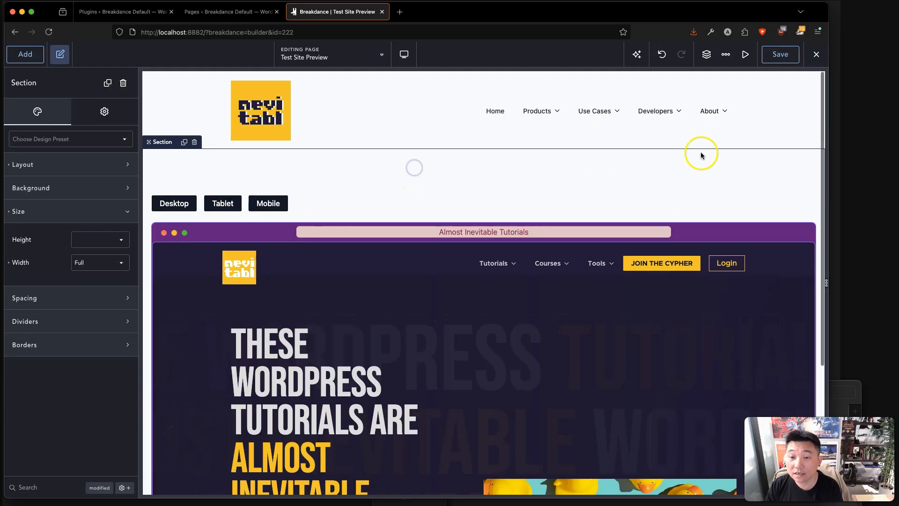
scroll(708, 187, down, 4)
scroll(707, 198, up, 4)
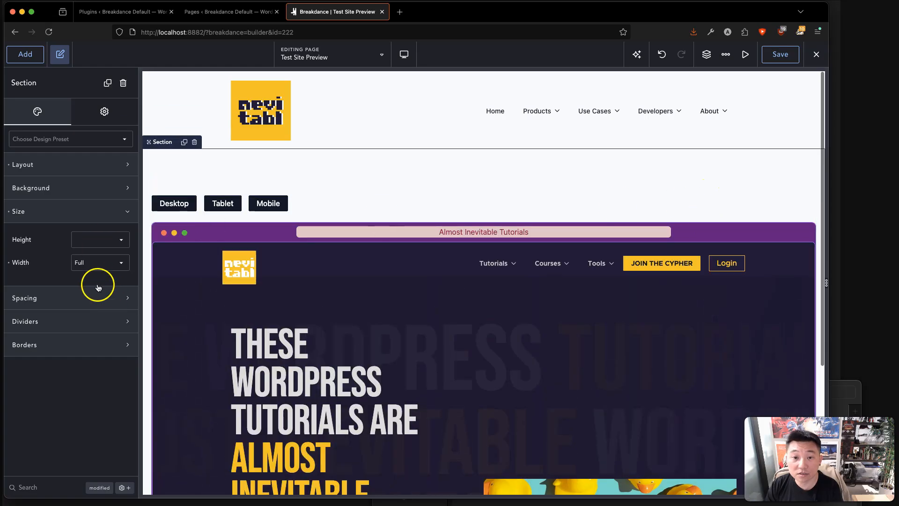
Step: Try right alignment on the Site Preview's control buttons and settle on center alignment
click(314, 208)
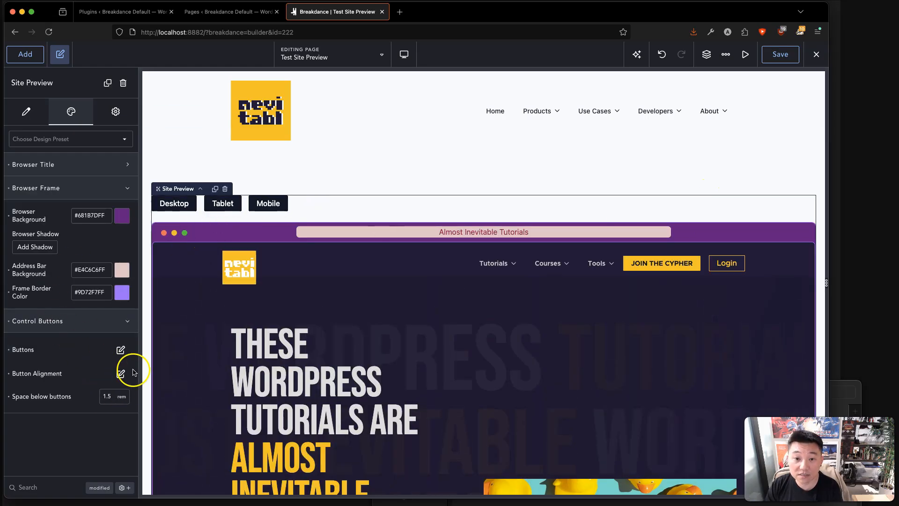
click(121, 351)
click(94, 354)
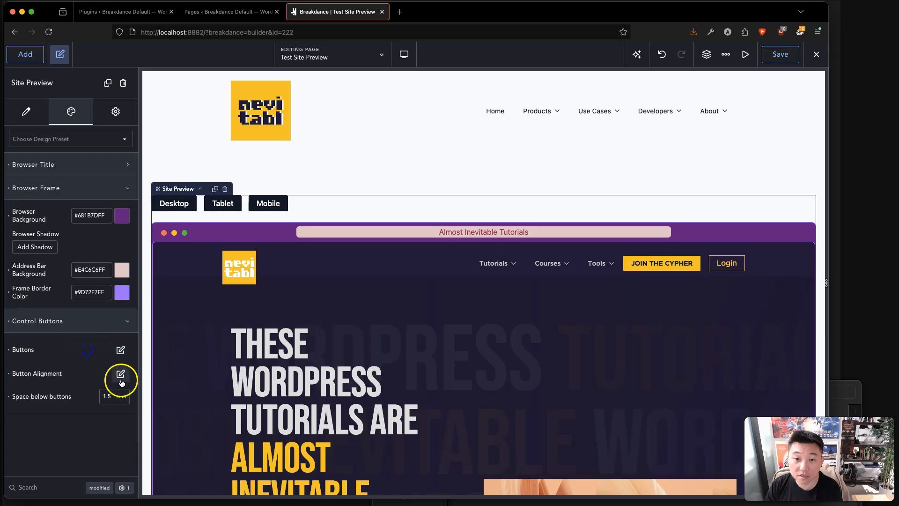
click(120, 374)
click(124, 409)
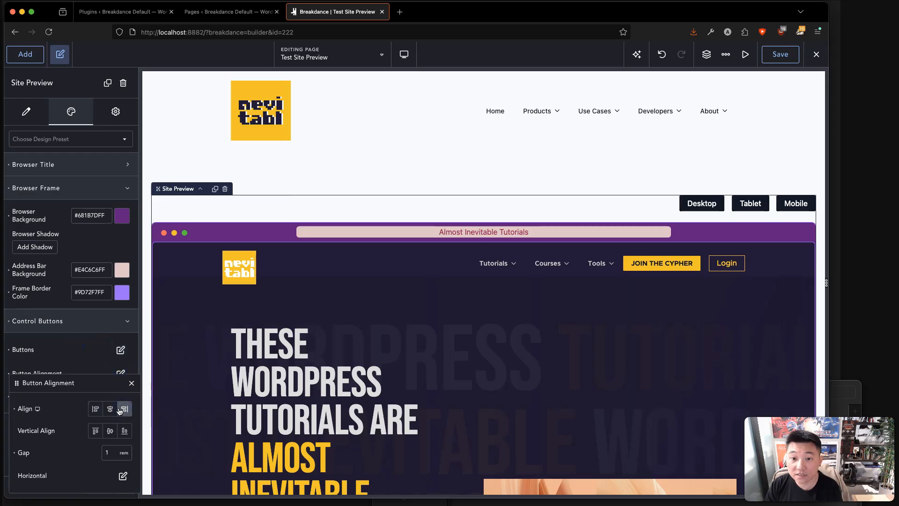
click(111, 409)
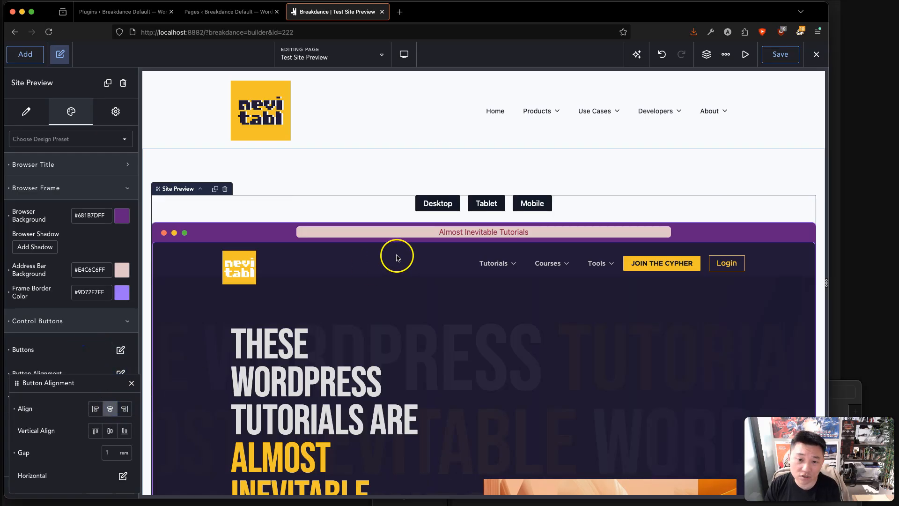
click(501, 150)
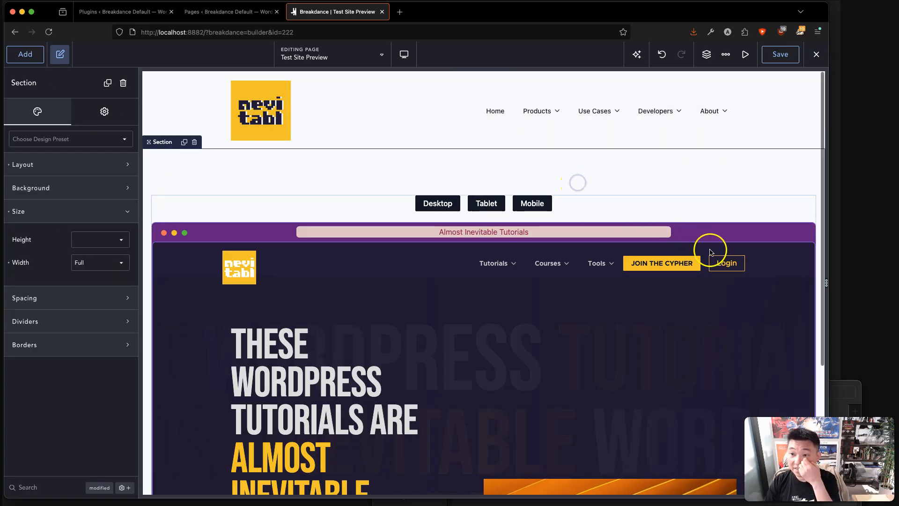
Step: Save the Test Site Preview page and exit the builder to its front-end view
scroll(731, 272, down, 5)
scroll(820, 279, down, 4)
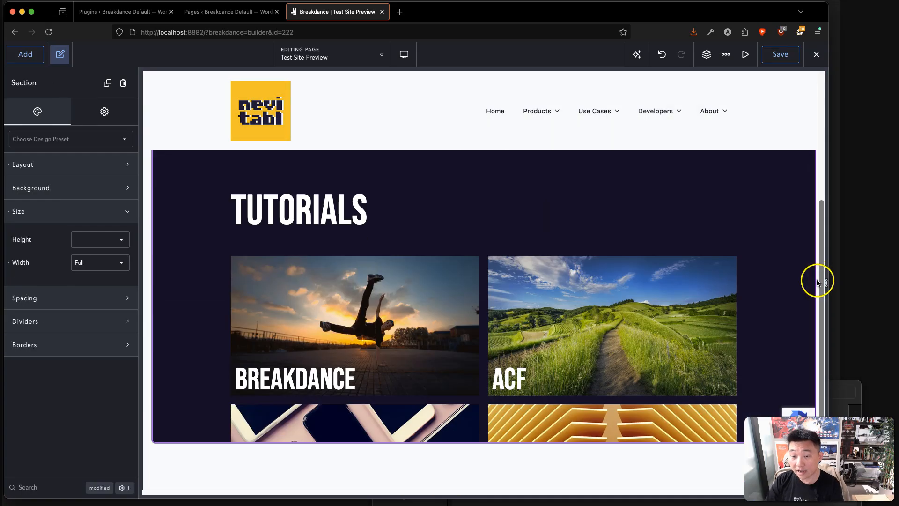
scroll(825, 248, up, 4)
click(781, 55)
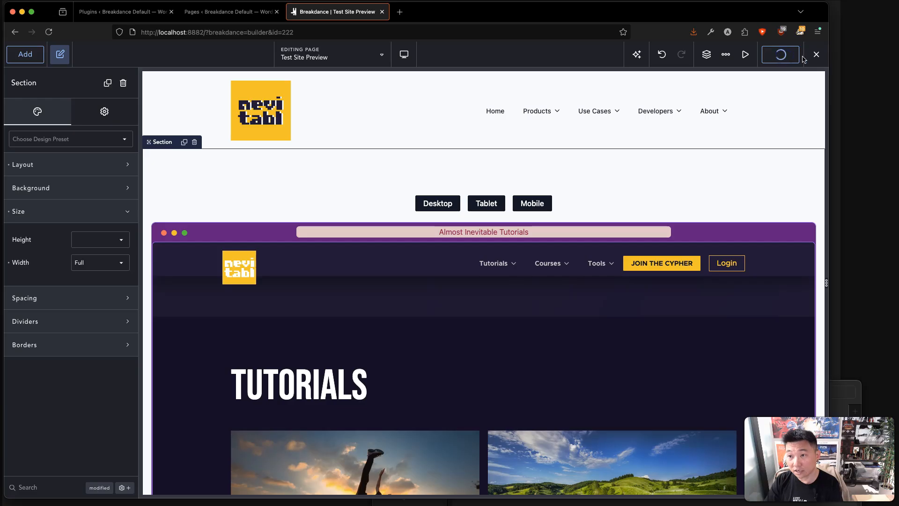
click(816, 57)
click(791, 75)
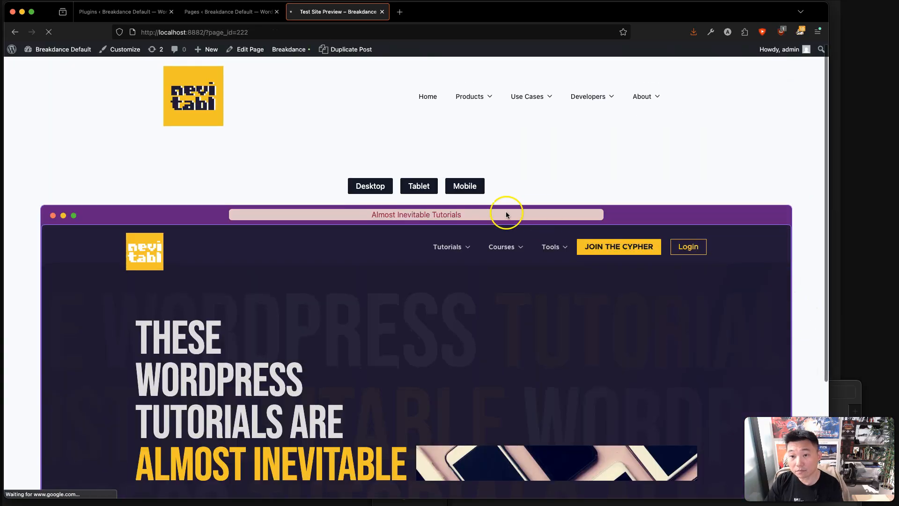
Step: Switch the live preview to tablet and mobile size, and examine the mobile layout down to the bottom of its frame
click(419, 188)
click(456, 187)
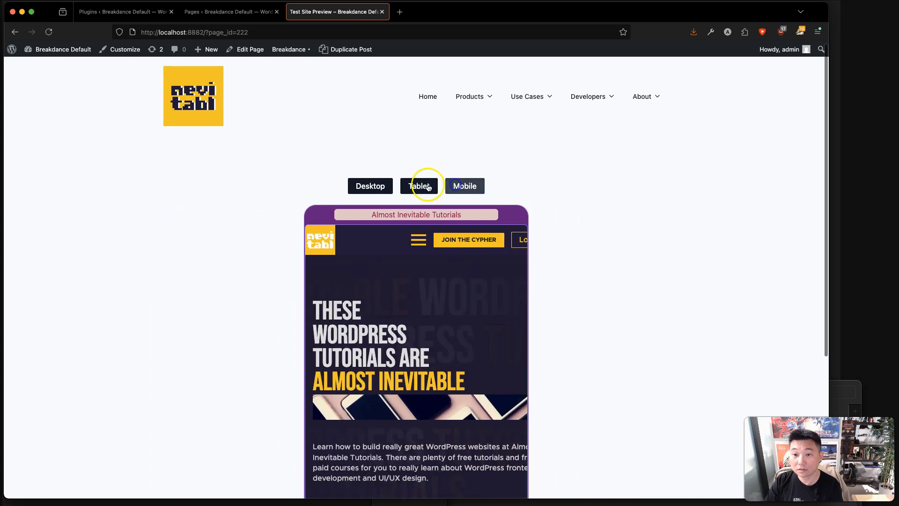
scroll(562, 262, down, 5)
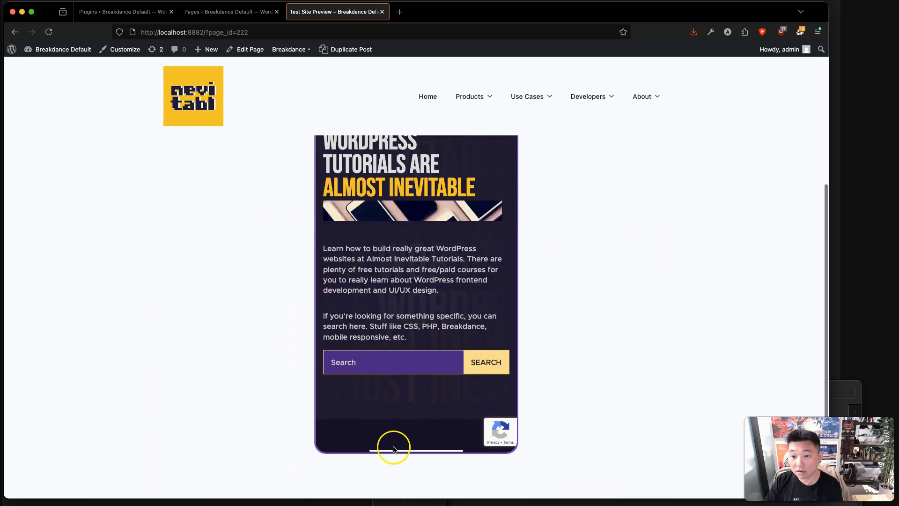
scroll(393, 448, down, 5)
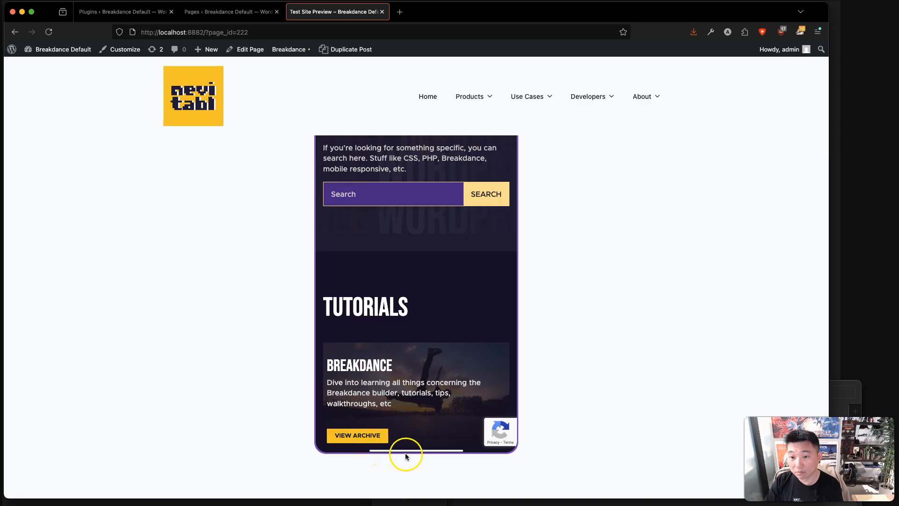
scroll(450, 450, down, 5)
scroll(450, 445, up, 15)
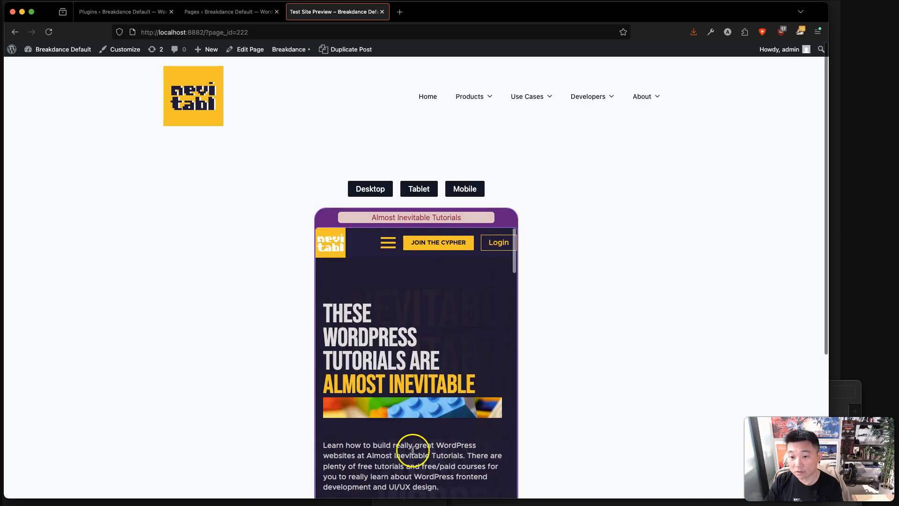
scroll(668, 385, down, 3)
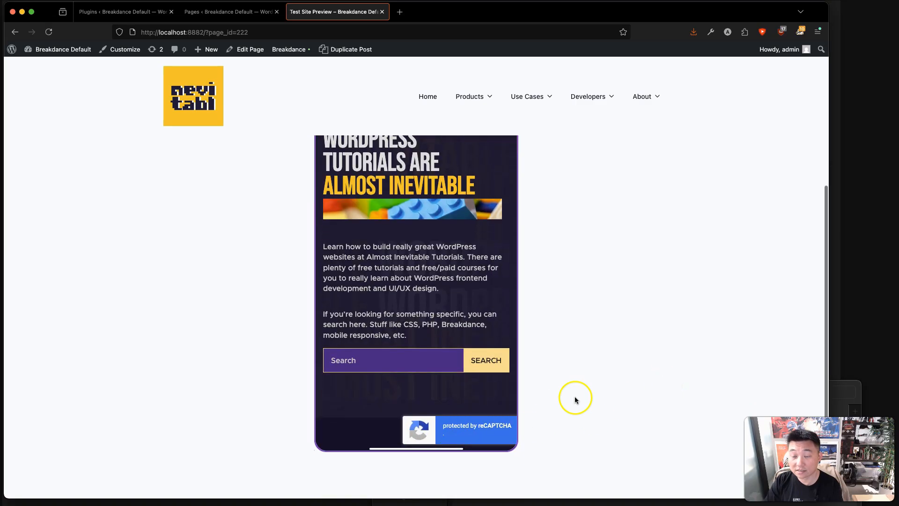
scroll(577, 393, up, 3)
Step: Switch the live preview to tablet size and look through the previewed site's Tutorials section
click(420, 202)
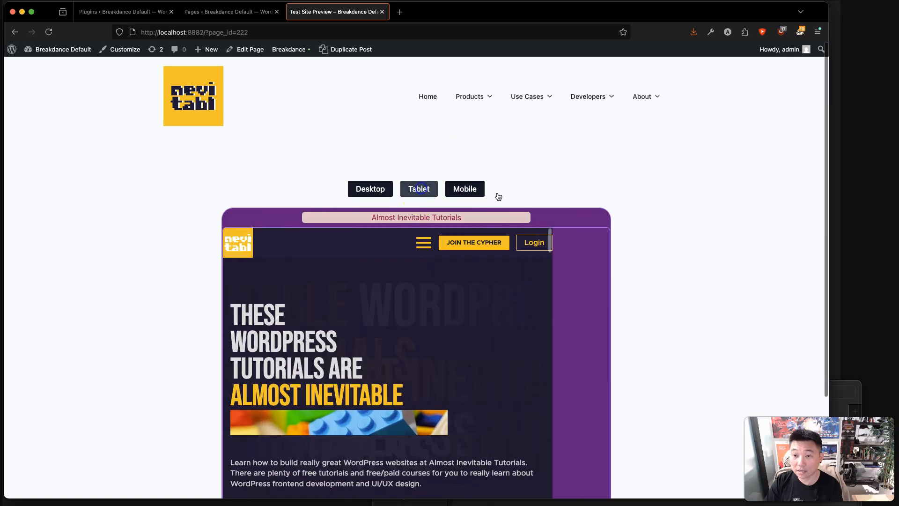
scroll(745, 295, down, 5)
scroll(513, 397, down, 10)
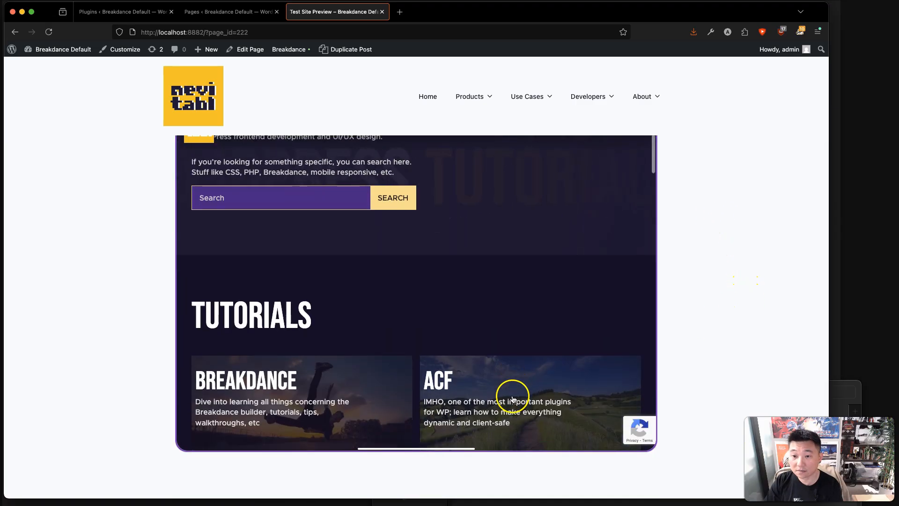
scroll(697, 360, up, 5)
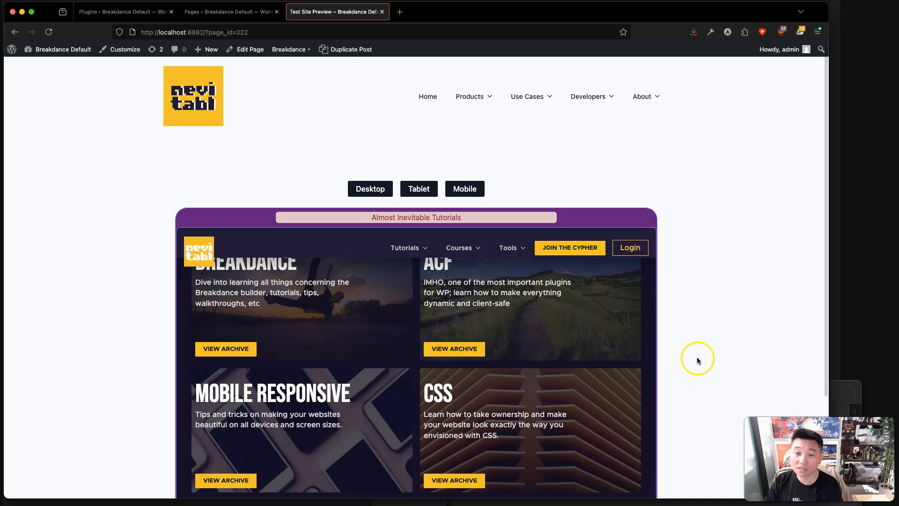
Step: Return the live preview to desktop size and check its browser frame on the page
click(370, 188)
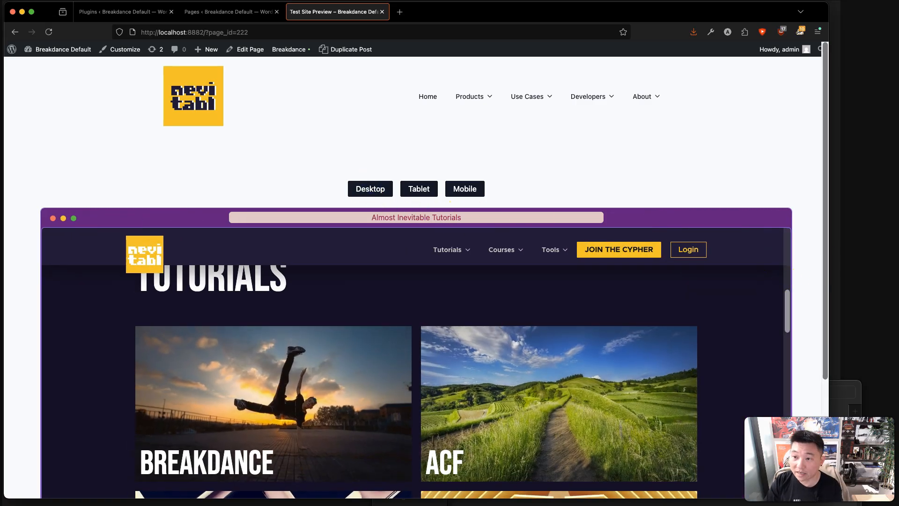
scroll(802, 344, down, 4)
scroll(802, 346, up, 3)
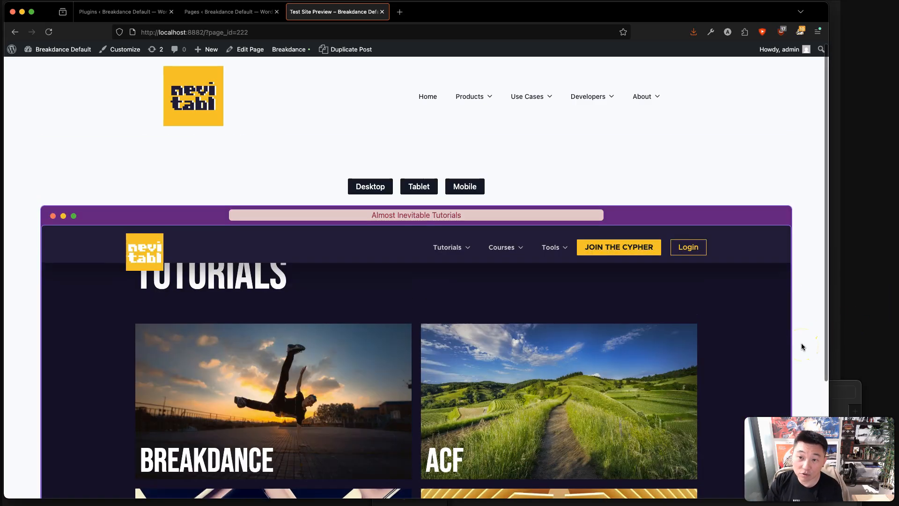
scroll(802, 347, down, 2)
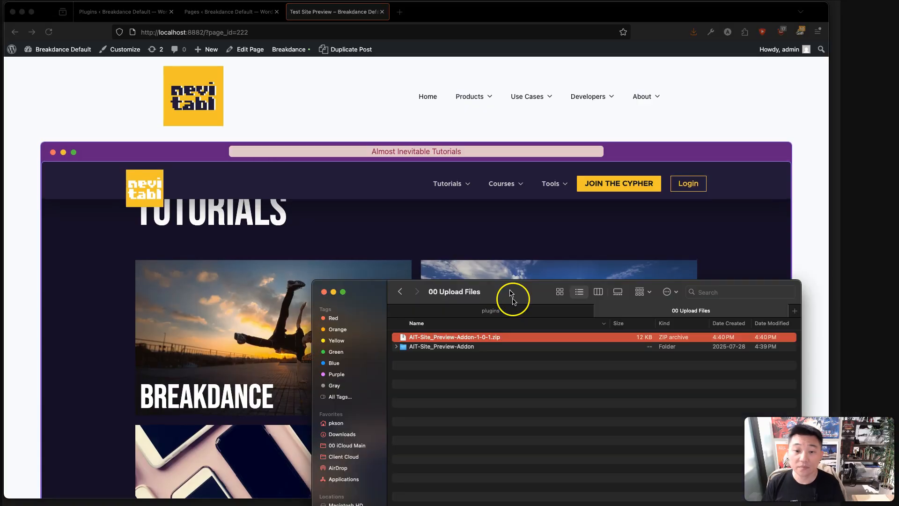